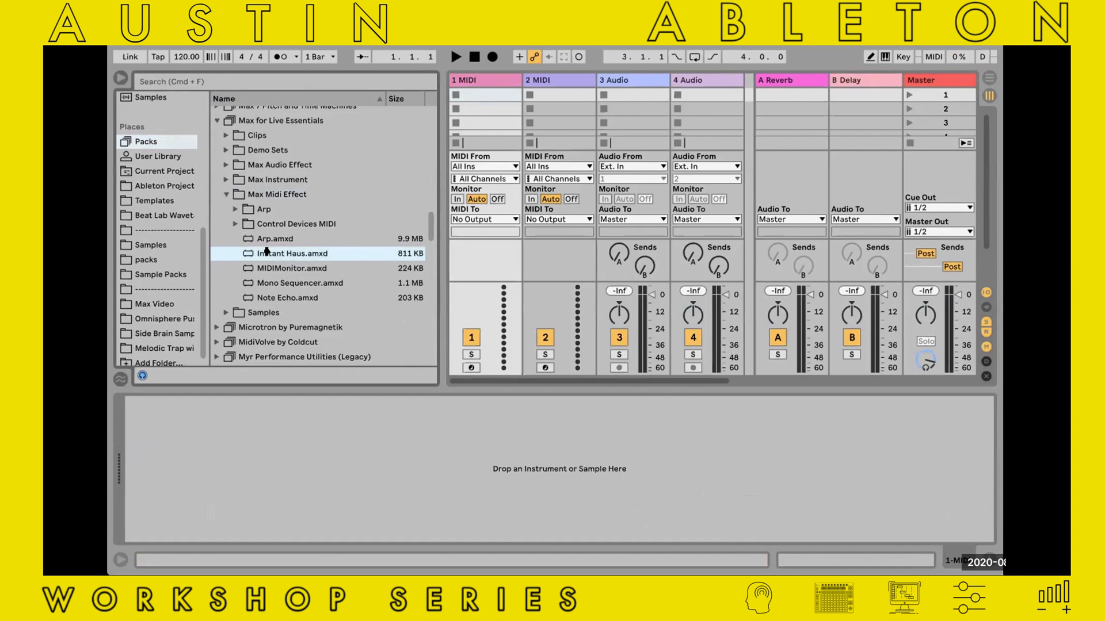
Step: Load Instant Haus onto the first MIDI track and delete the second MIDI track and both audio tracks
{"action": "double_click", "coordinate": [268, 253]}
{"action": "left_click", "coordinate": [329, 404]}
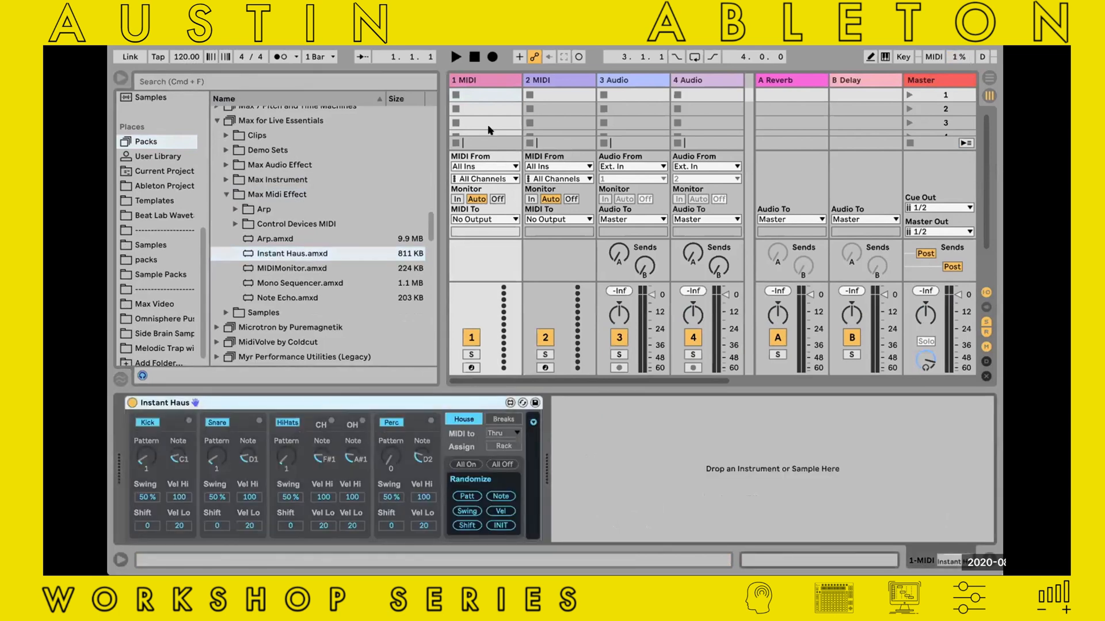
{"action": "left_click", "coordinate": [552, 76]}
{"action": "key", "text": "Delete"}
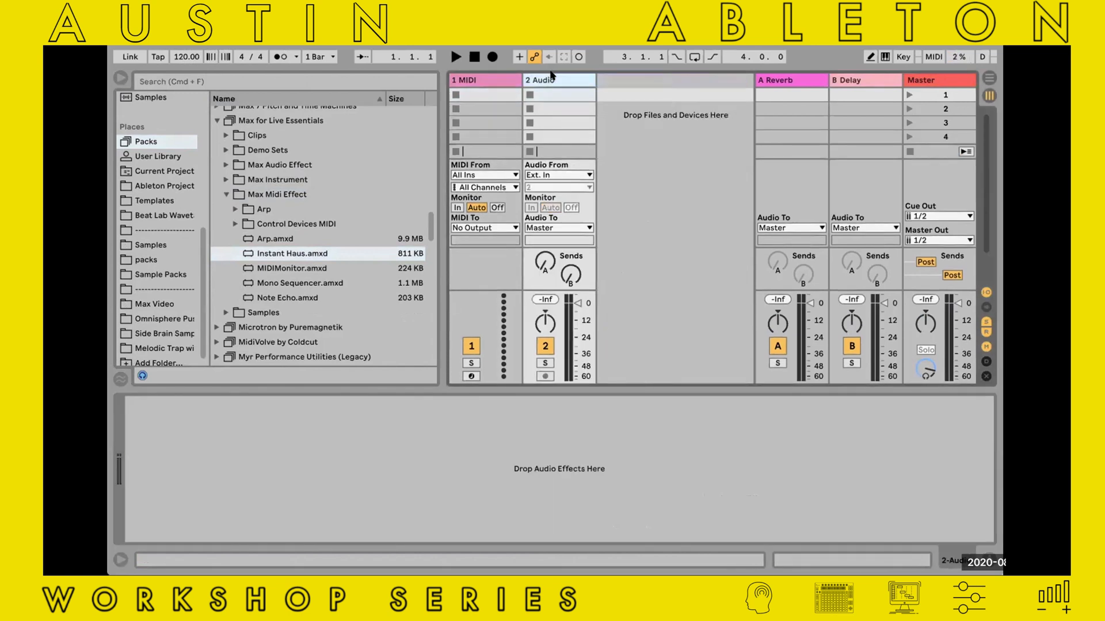
{"action": "left_click", "coordinate": [471, 376]}
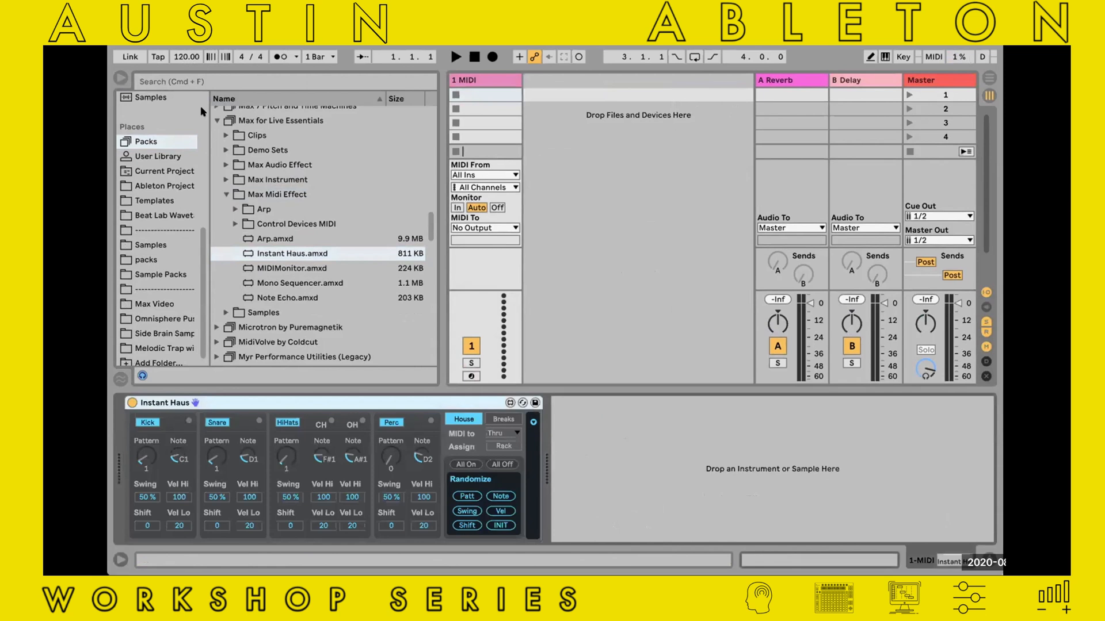
Step: Search the Drums category for "house" and load House Drum Rack after Instant Haus on the MIDI track
{"action": "scroll", "coordinate": [140, 194], "scroll_direction": "up", "scroll_amount": 9}
{"action": "left_click", "coordinate": [144, 258]}
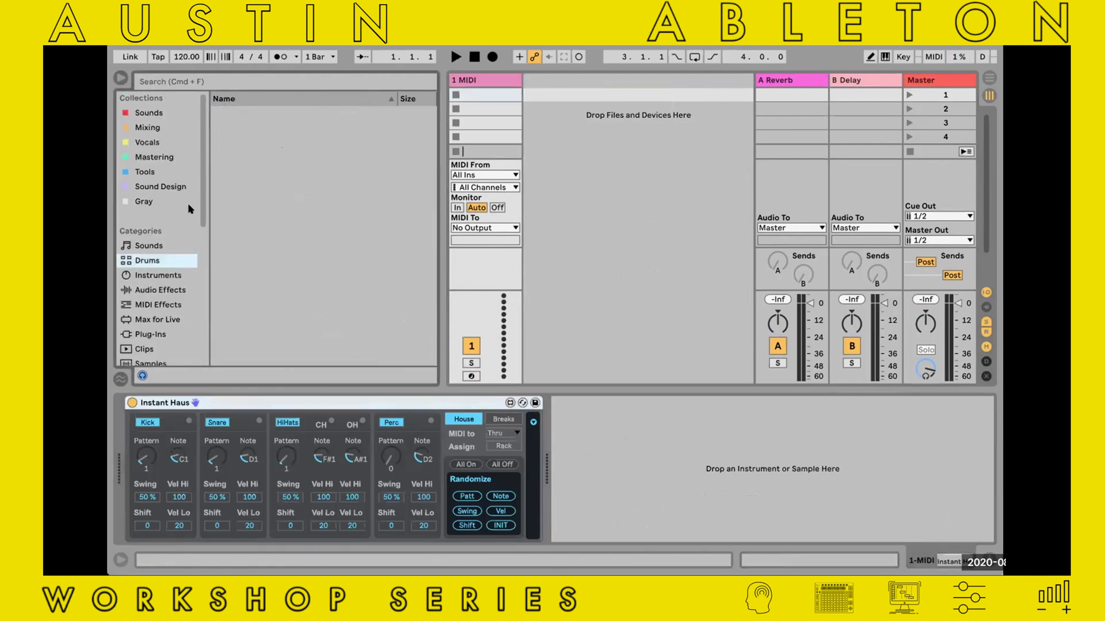
{"action": "left_click", "coordinate": [222, 76]}
{"action": "type", "text": "house"}
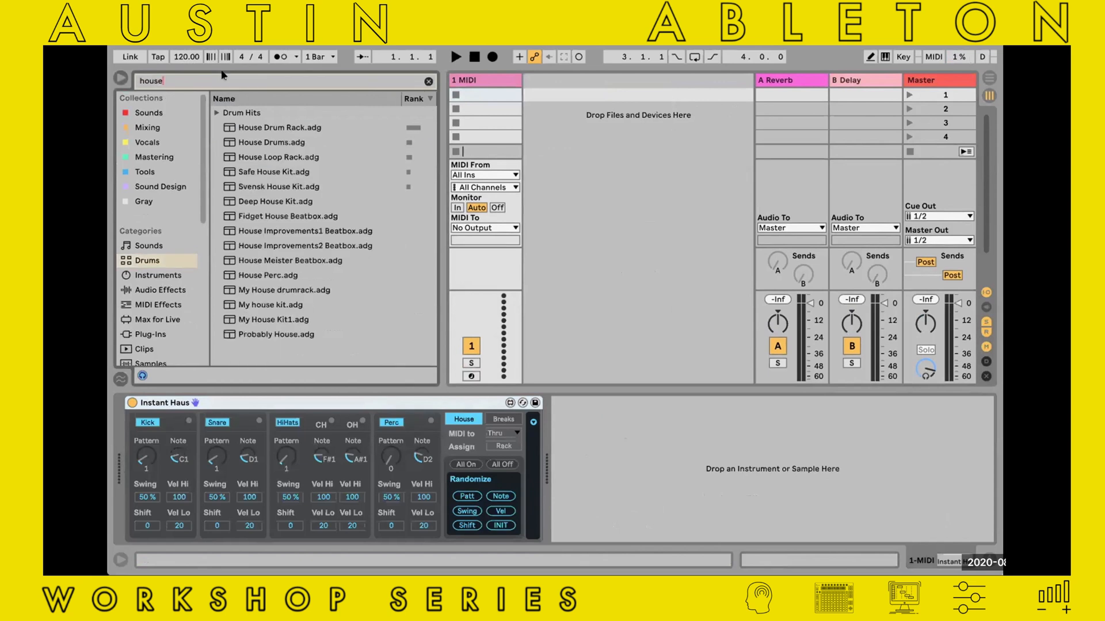
{"action": "left_click", "coordinate": [249, 127]}
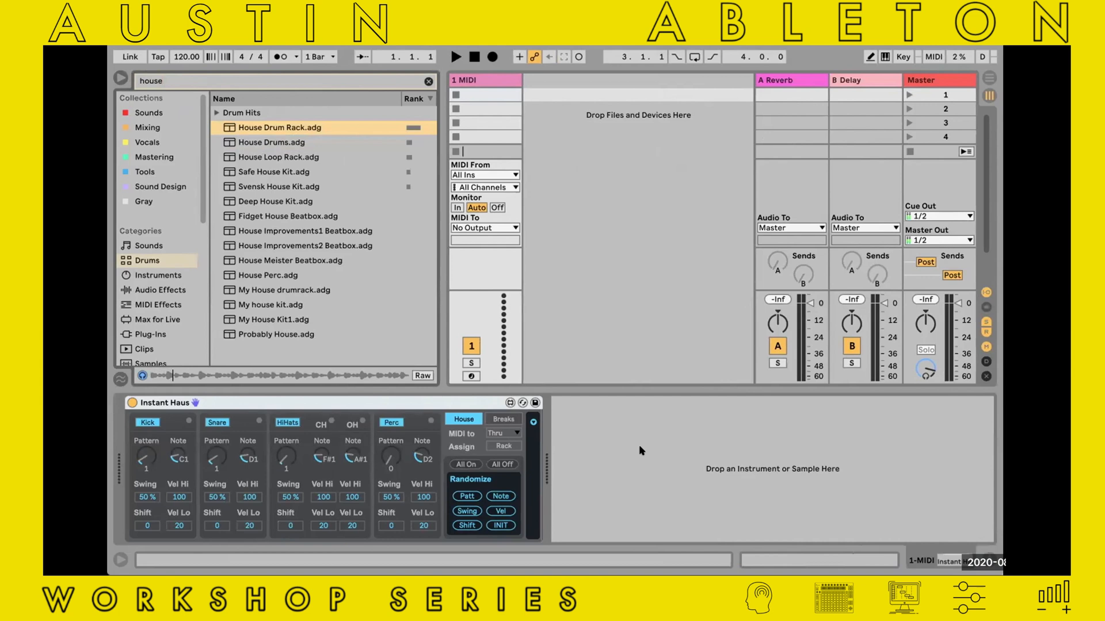
{"action": "left_click_drag", "start_coordinate": [249, 128], "coordinate": [639, 447]}
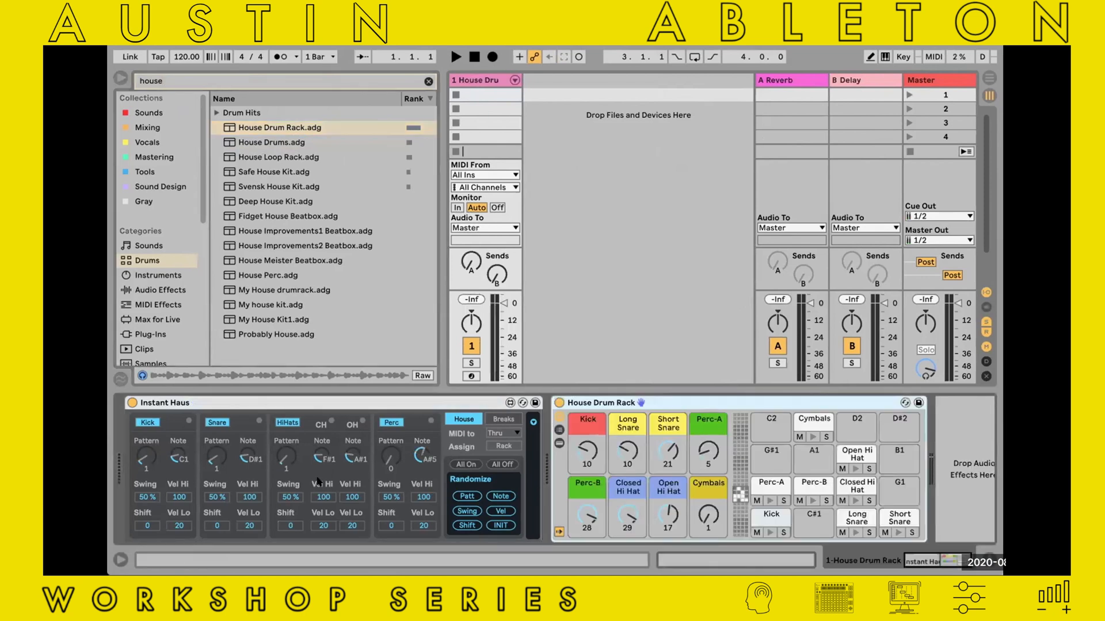
Step: Turn off the Snare, HiHats and Perc lanes in Instant Haus and audition the drum rack's Kick pad
{"action": "left_click", "coordinate": [222, 421]}
{"action": "left_click", "coordinate": [288, 422]}
{"action": "left_click", "coordinate": [397, 421]}
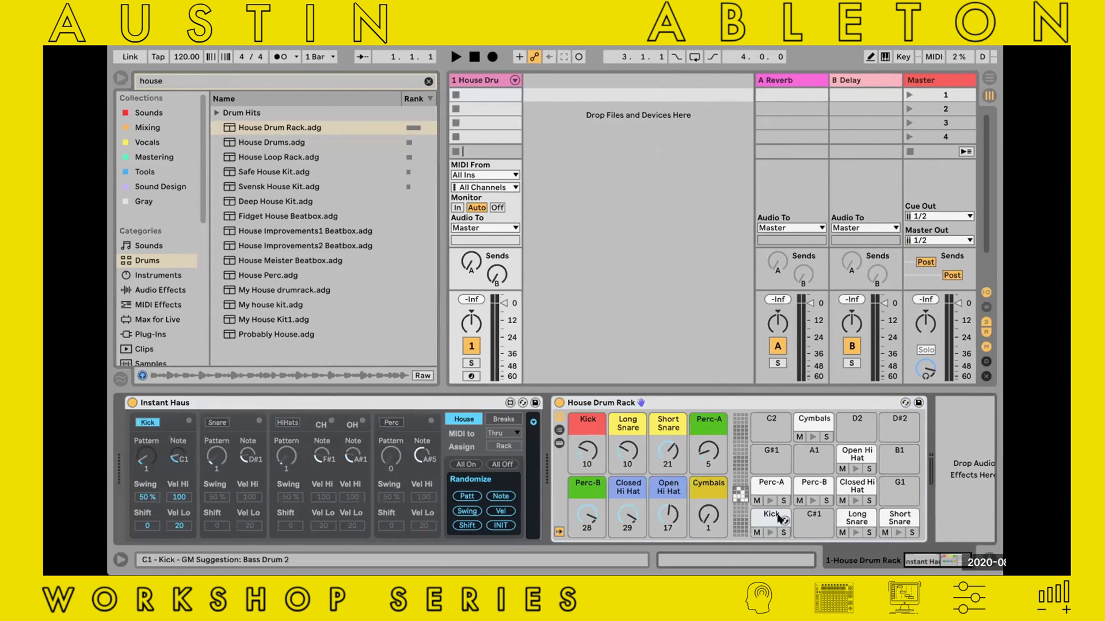
{"action": "left_click", "coordinate": [771, 533]}
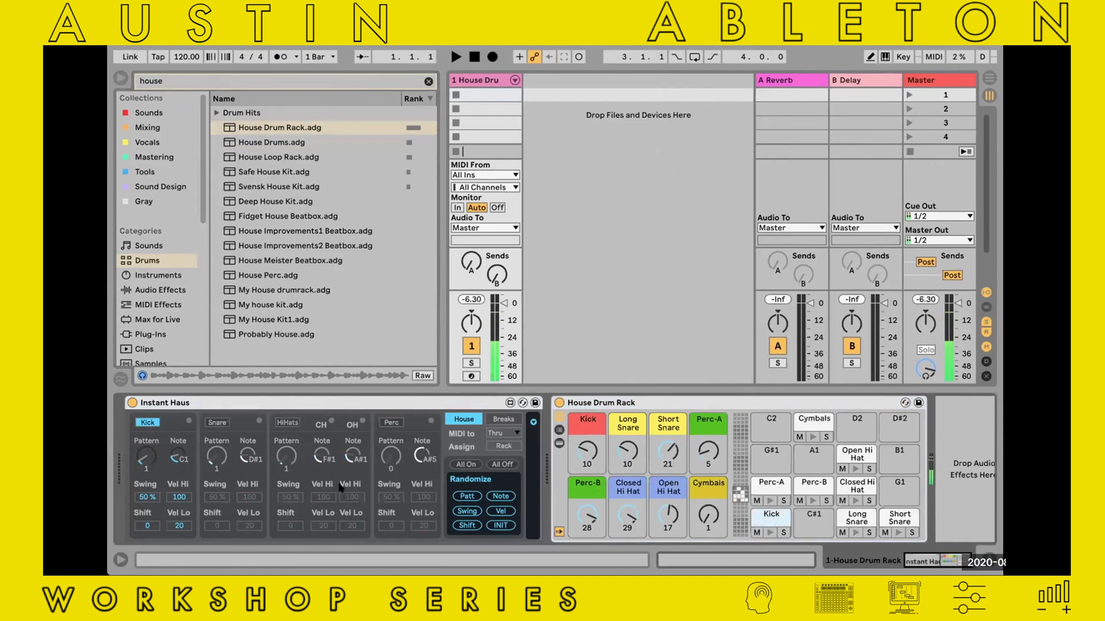
Step: Start playback, set the Instant Haus Kick pattern to 5 and turn on the Snare lane
{"action": "key", "text": "space"}
{"action": "left_click_drag", "start_coordinate": [142, 458], "coordinate": [144, 447]}
{"action": "left_click", "coordinate": [216, 422]}
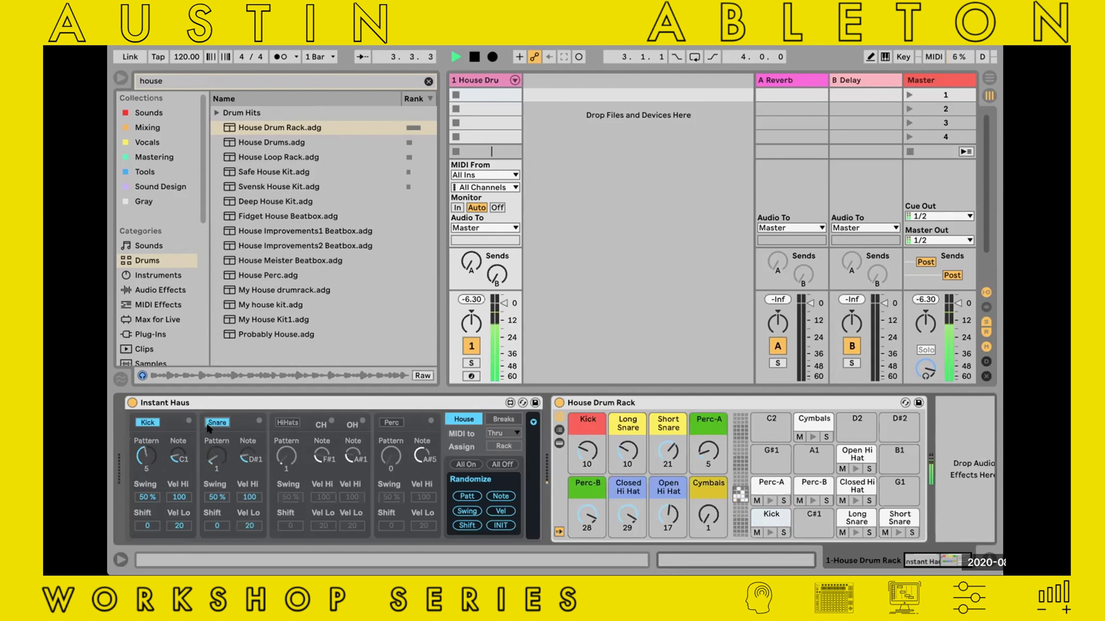
Step: Turn on the HiHats lane in Instant Haus and set its pattern to 15
{"action": "left_click", "coordinate": [288, 423]}
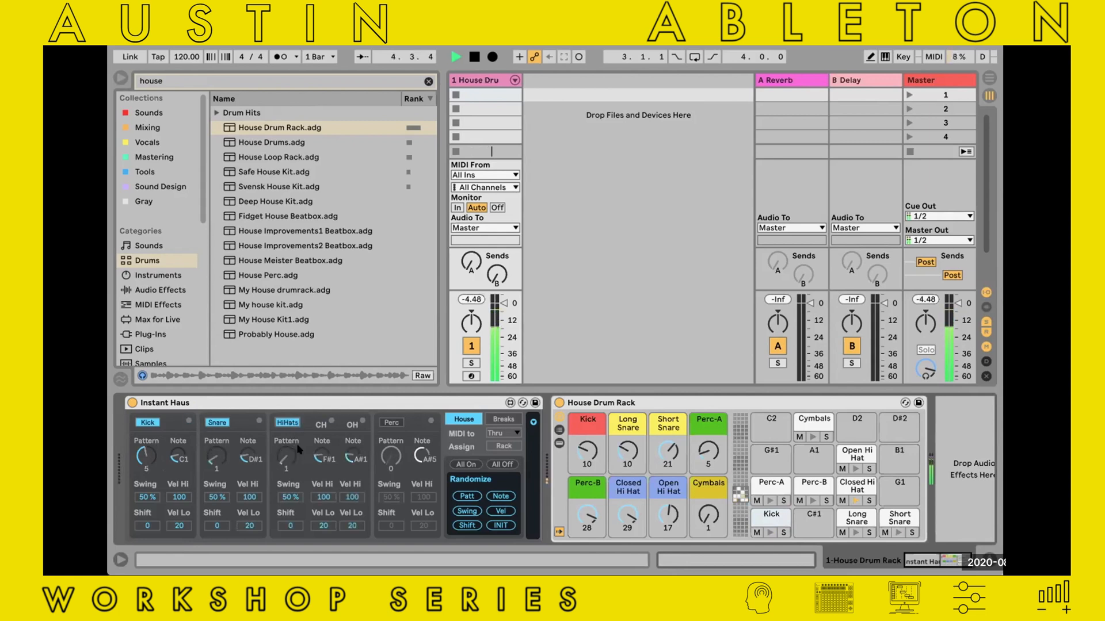
{"action": "left_click_drag", "start_coordinate": [292, 458], "coordinate": [292, 444]}
{"action": "scroll", "coordinate": [289, 463], "scroll_direction": "right", "scroll_amount": 1}
Step: Turn on the Perc lane in Instant Haus, setting its pattern to 5 and its note to E1
{"action": "left_click", "coordinate": [375, 422]}
{"action": "left_click_drag", "start_coordinate": [379, 461], "coordinate": [380, 456]}
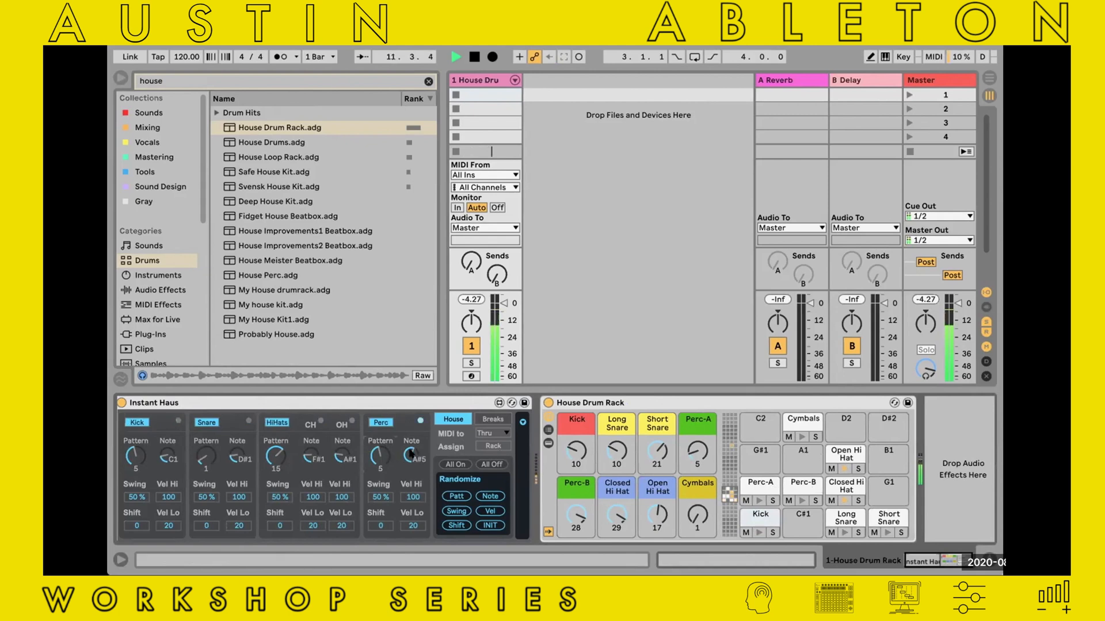
{"action": "left_click_drag", "start_coordinate": [410, 453], "coordinate": [410, 494]}
Step: Try the Breaks mode in Instant Haus and switch back to House mode
{"action": "left_click", "coordinate": [488, 420]}
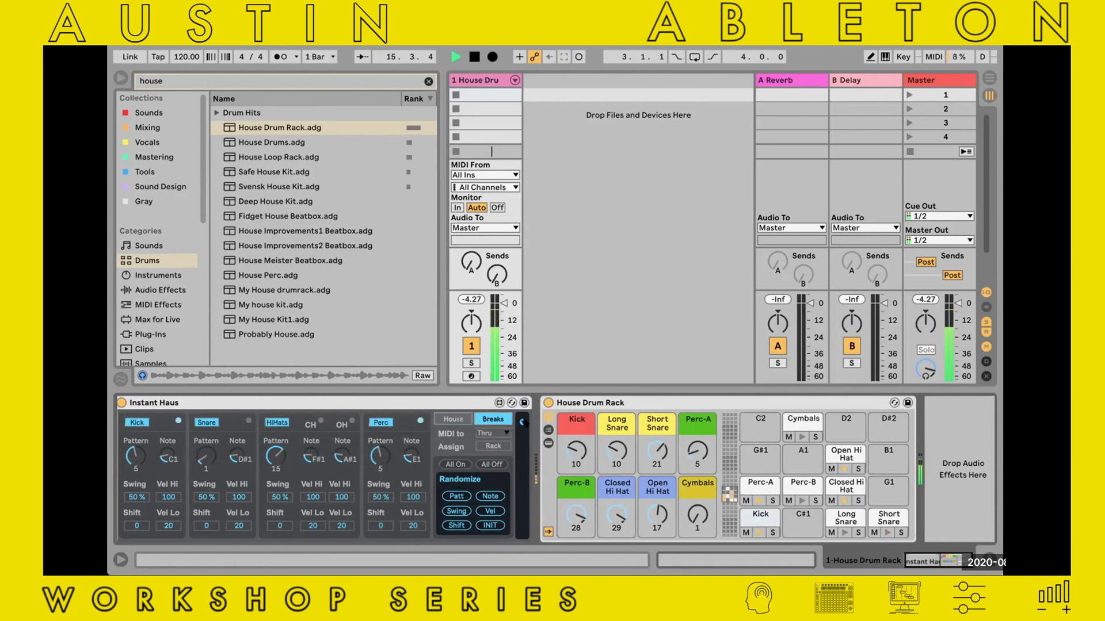
{"action": "left_click", "coordinate": [521, 423]}
{"action": "left_click", "coordinate": [453, 419]}
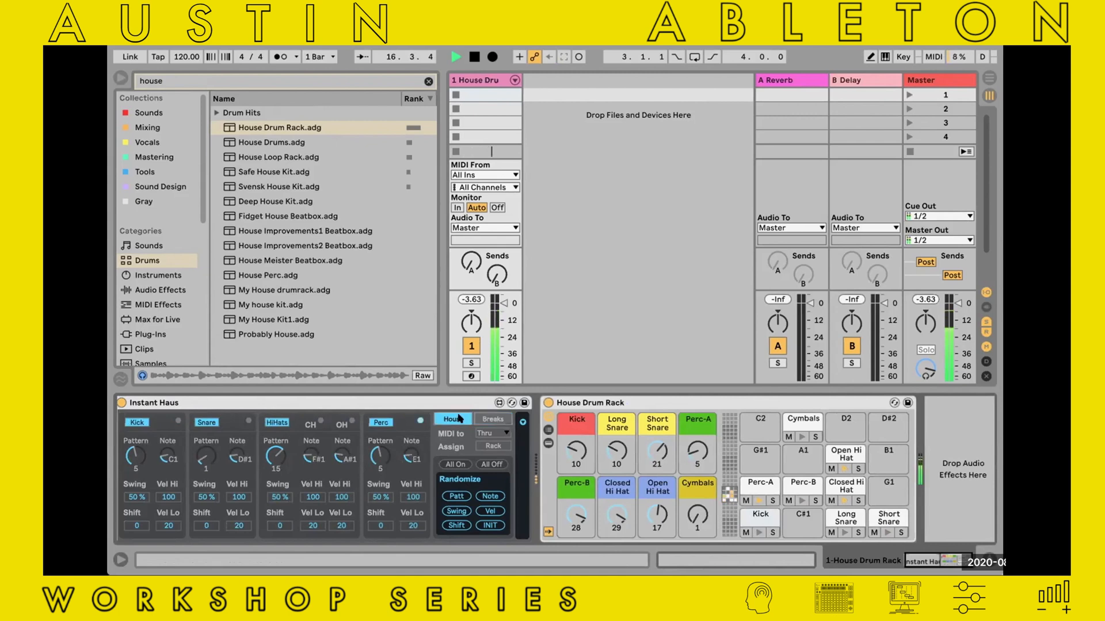
{"action": "scroll", "coordinate": [422, 420], "scroll_direction": "left", "scroll_amount": 1}
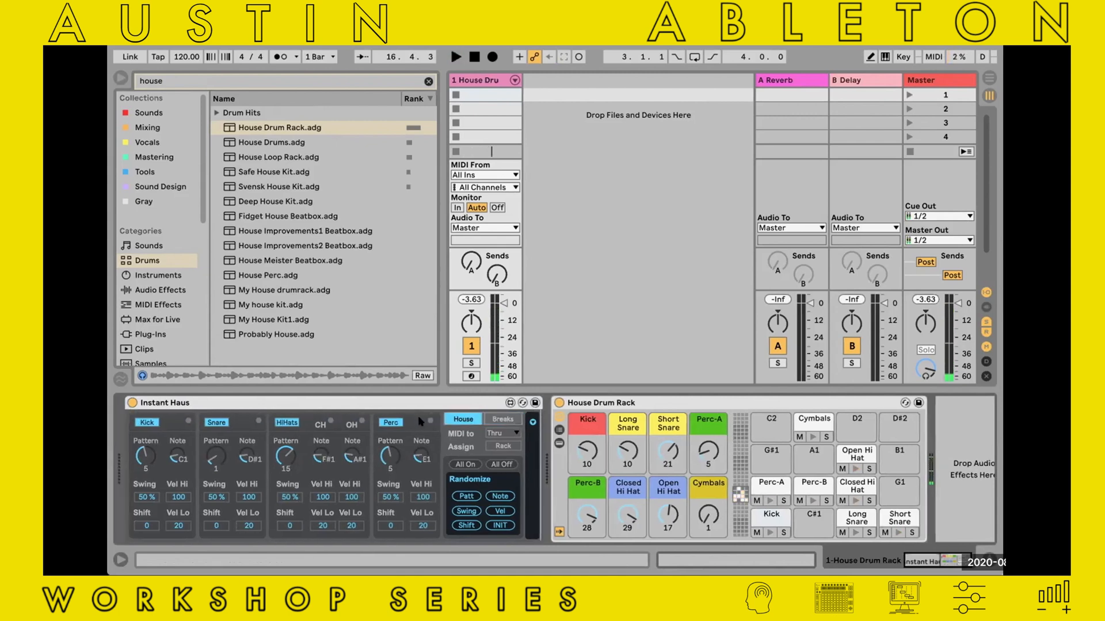
{"action": "scroll", "coordinate": [420, 420], "scroll_direction": "right", "scroll_amount": 1}
{"action": "left_click", "coordinate": [389, 400]}
{"action": "scroll", "coordinate": [390, 400], "scroll_direction": "left", "scroll_amount": 1}
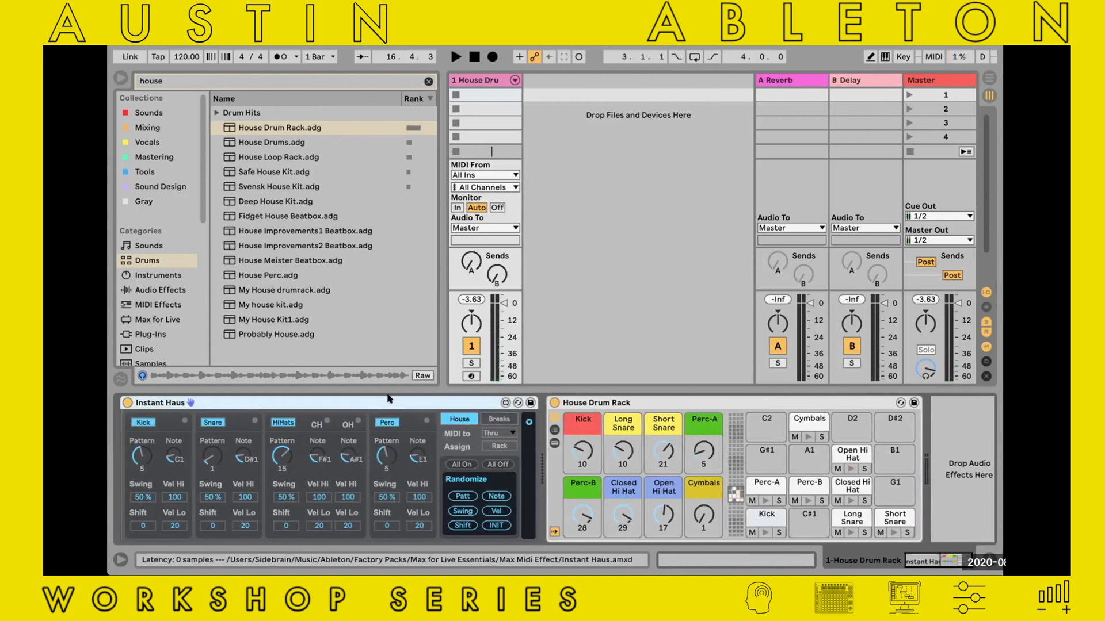
{"action": "scroll", "coordinate": [389, 399], "scroll_direction": "right", "scroll_amount": 1}
{"action": "scroll", "coordinate": [357, 469], "scroll_direction": "left", "scroll_amount": 1}
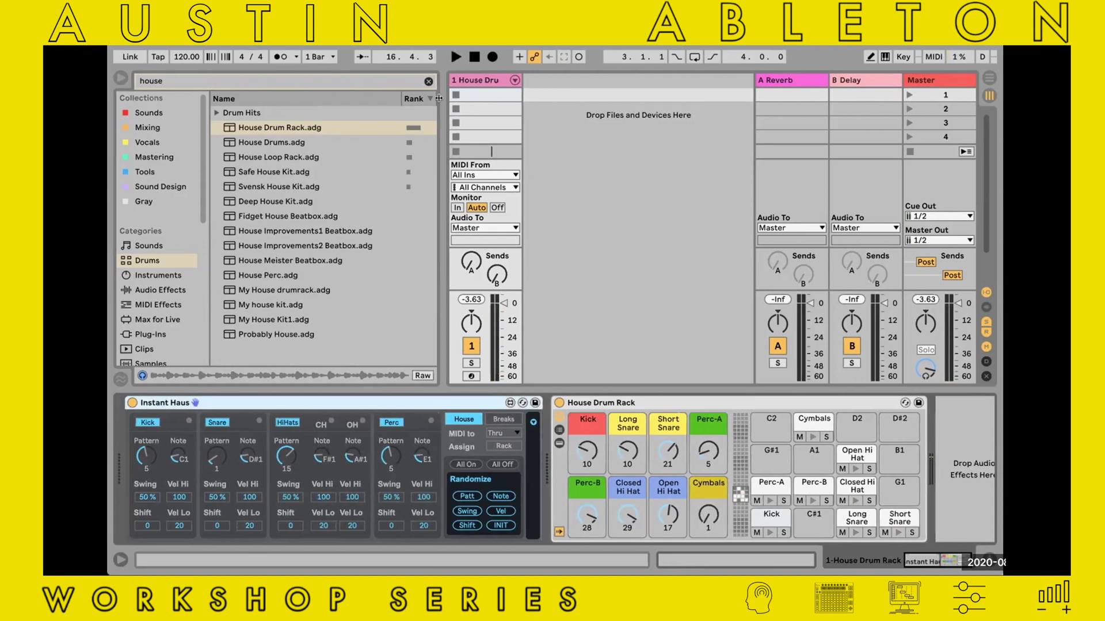
Step: Clear the browser search and open the Instant Haus device in the Max editor
{"action": "left_click", "coordinate": [429, 81]}
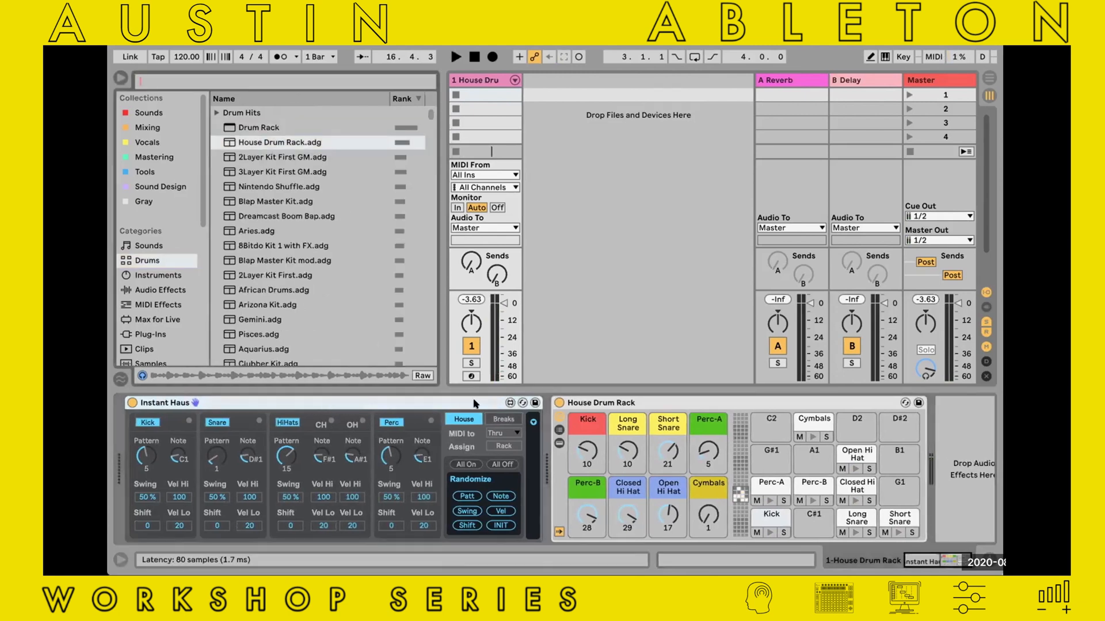
{"action": "left_click", "coordinate": [475, 404]}
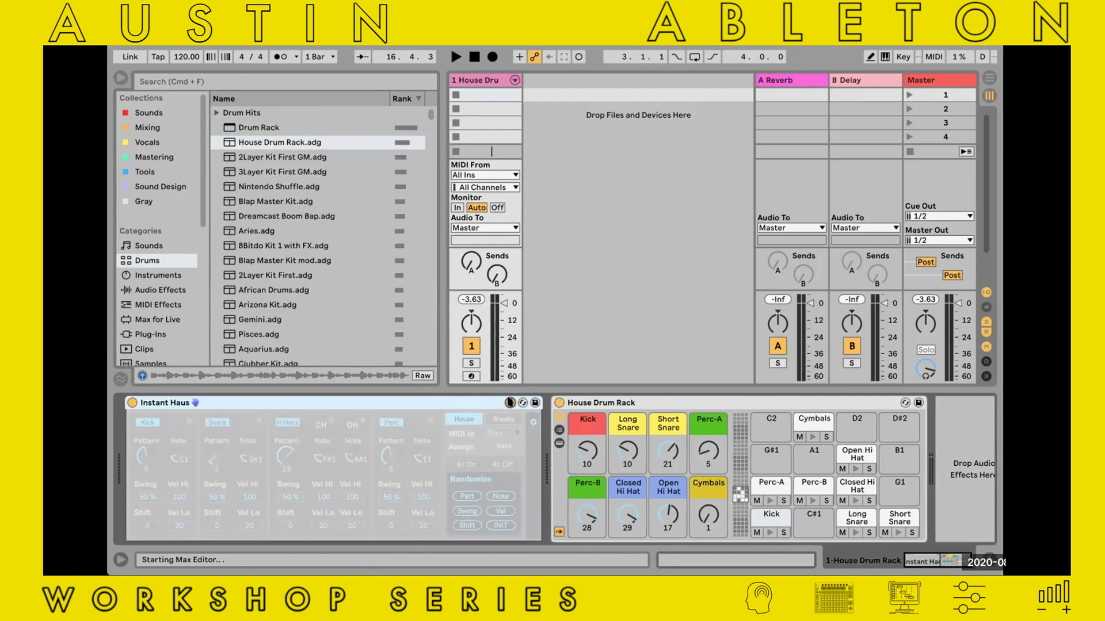
{"action": "mouse_move", "coordinate": [754, 561]}
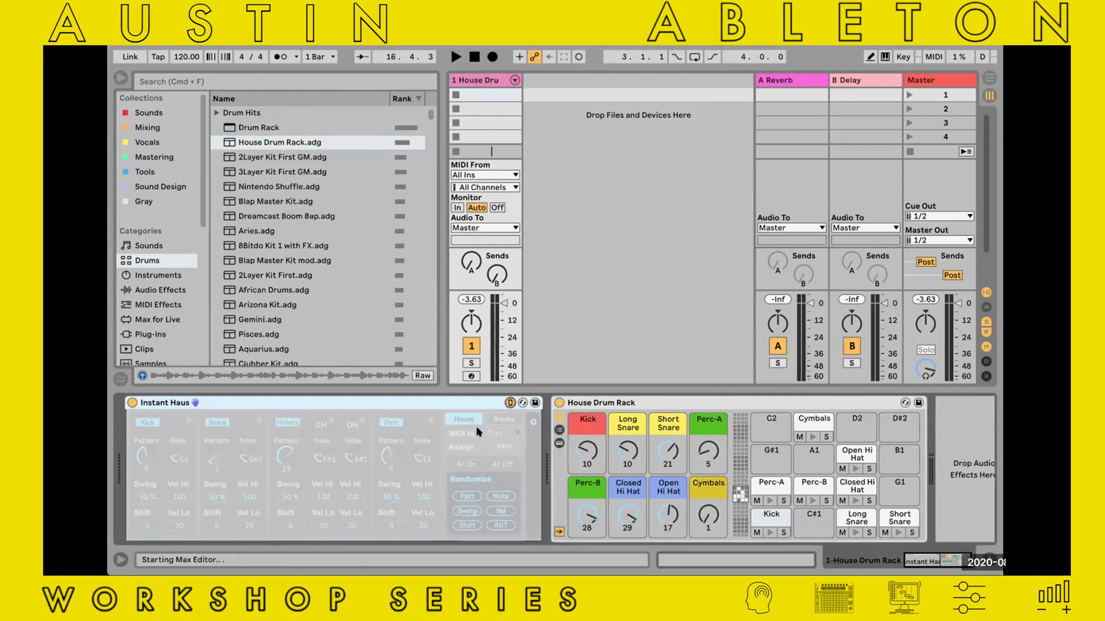
{"action": "scroll", "coordinate": [459, 432], "scroll_direction": "right", "scroll_amount": 1}
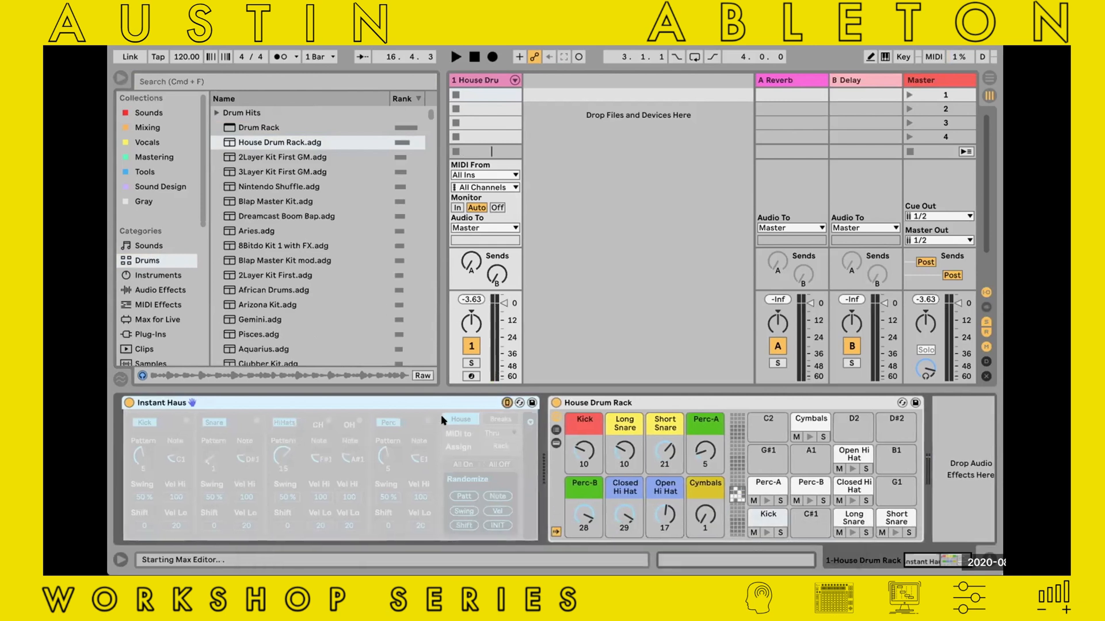
{"action": "scroll", "coordinate": [453, 424], "scroll_direction": "left", "scroll_amount": 1}
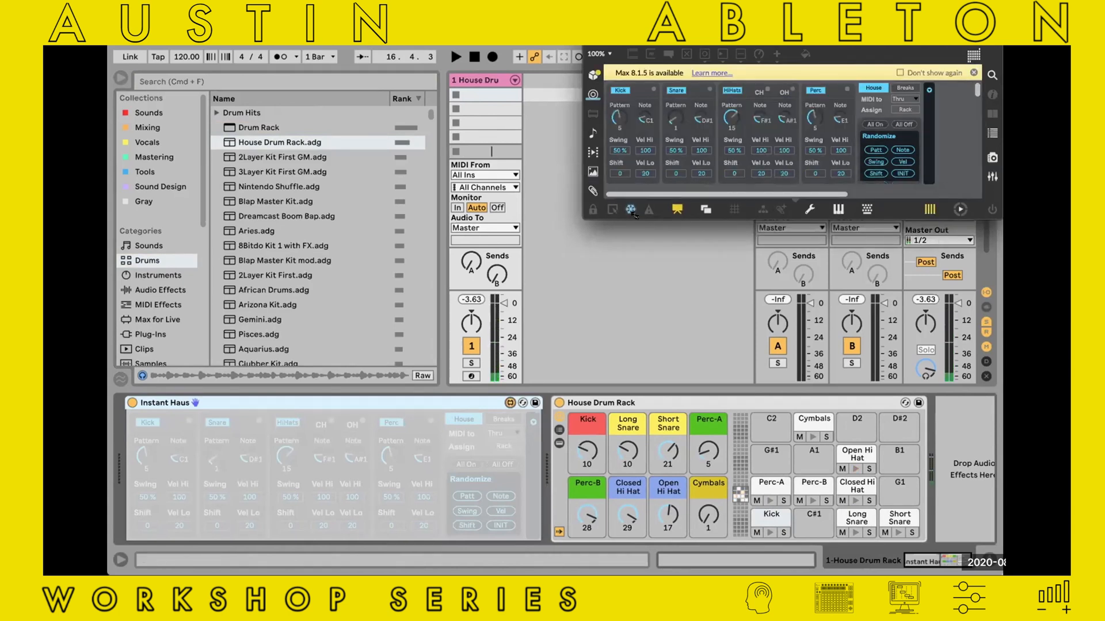
Step: Switch the Instant Haus patch from presentation to unlocked patching view and enlarge the editor window to show its objects
{"action": "left_click_drag", "start_coordinate": [995, 216], "coordinate": [997, 325]}
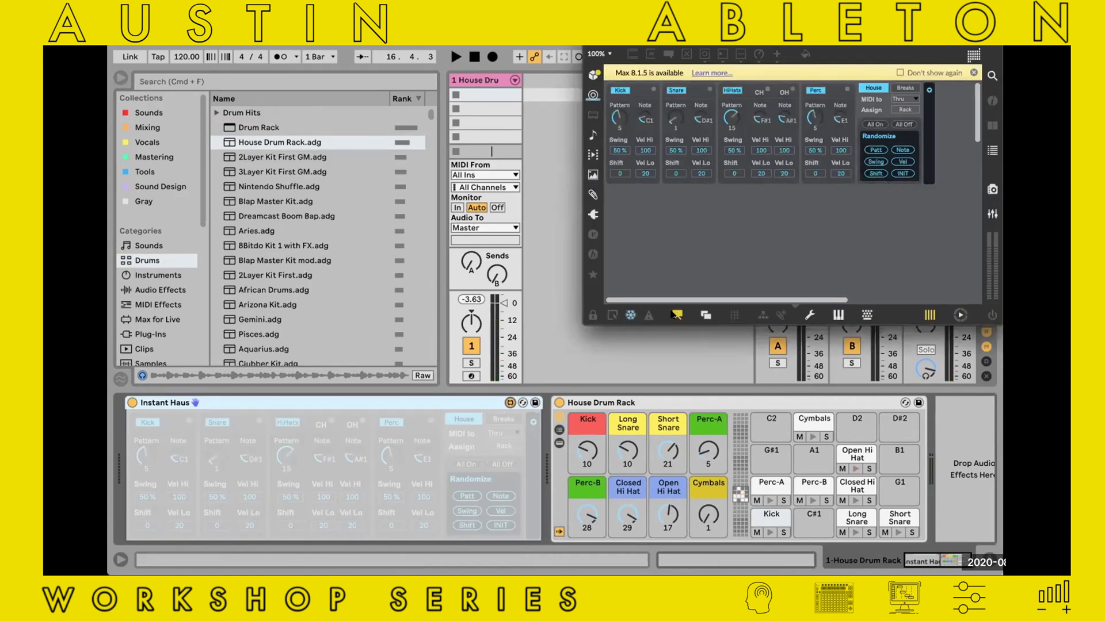
{"action": "key", "text": "super+e"}
{"action": "left_click", "coordinate": [676, 315]}
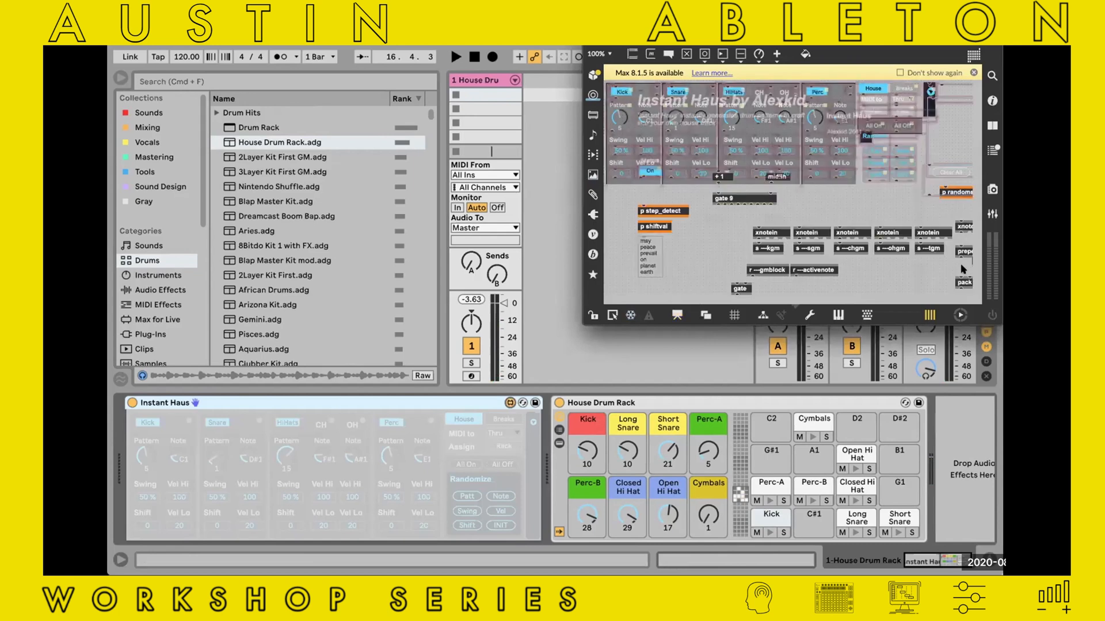
{"action": "left_click_drag", "start_coordinate": [1000, 339], "coordinate": [1000, 574]}
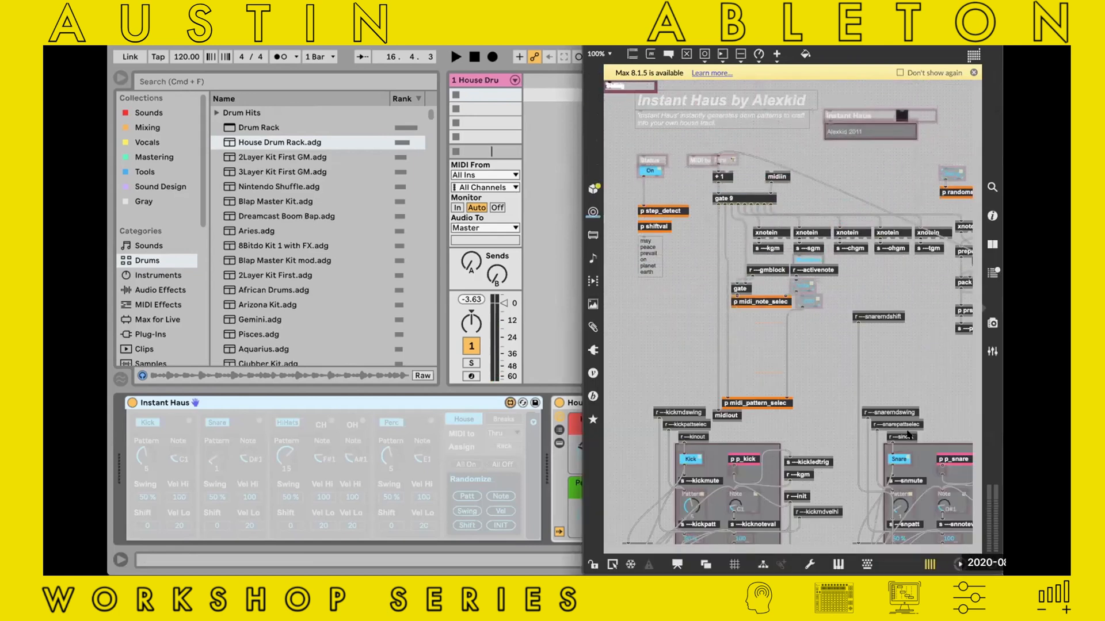
Step: Close the Max editor and display the Max for Live category in the browser
{"action": "left_click_drag", "start_coordinate": [875, 59], "coordinate": [875, 202]}
{"action": "left_click", "coordinate": [591, 180]}
{"action": "left_click", "coordinate": [741, 251]}
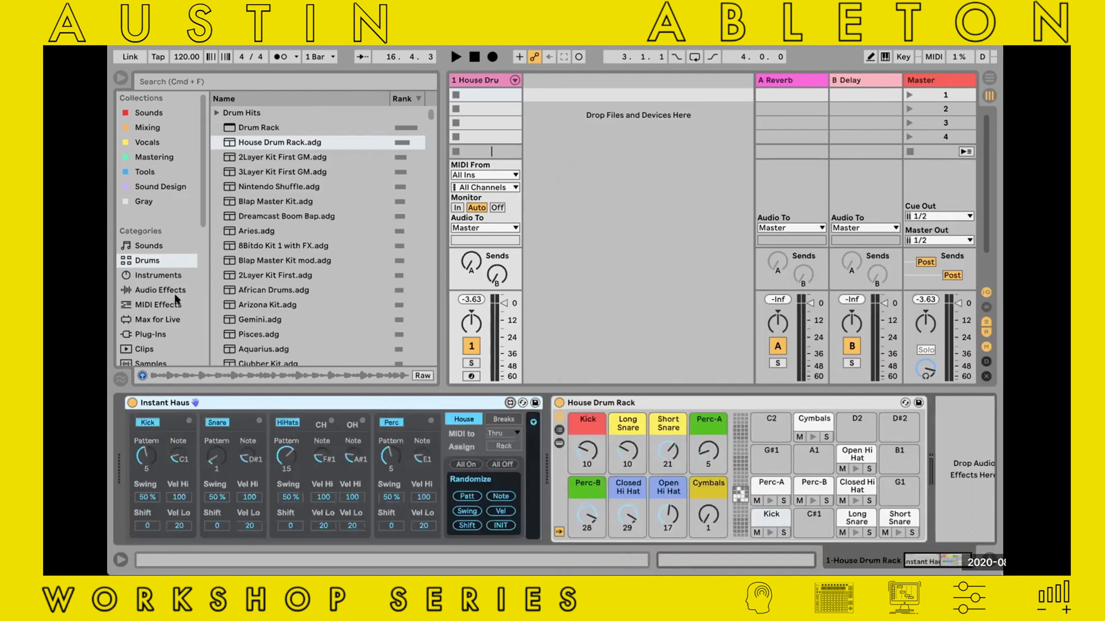
{"action": "left_click", "coordinate": [157, 319]}
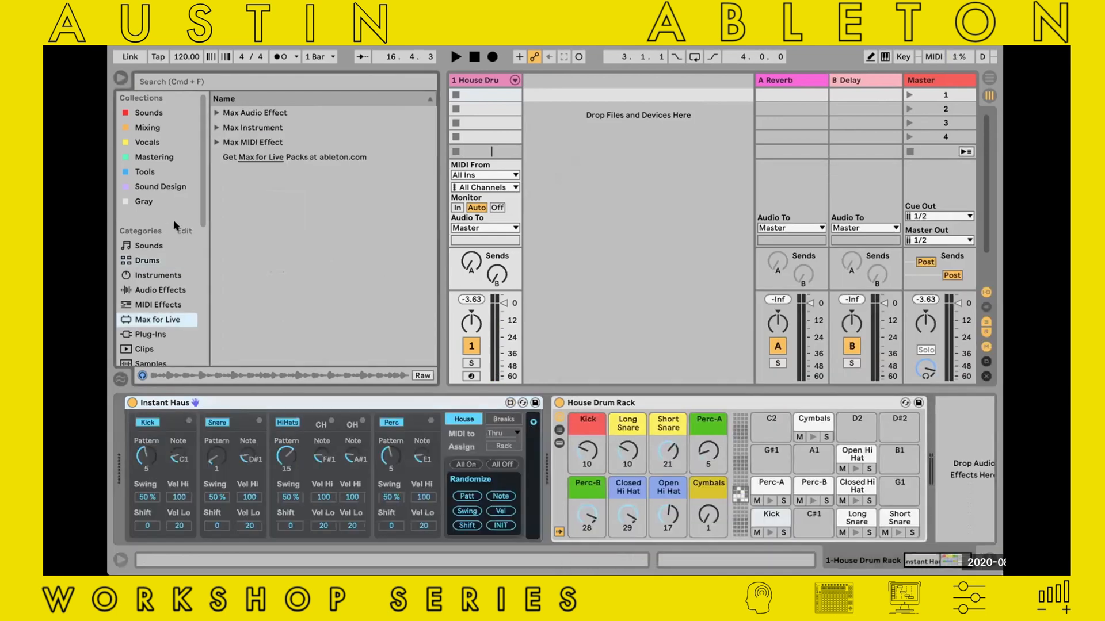
Step: Switch to Google Chrome and search the web for "simi afrobeats" in a new tab
{"action": "key", "text": "super+Tab"}
{"action": "key", "text": "super+Tab"}
{"action": "key", "text": "super+Tab"}
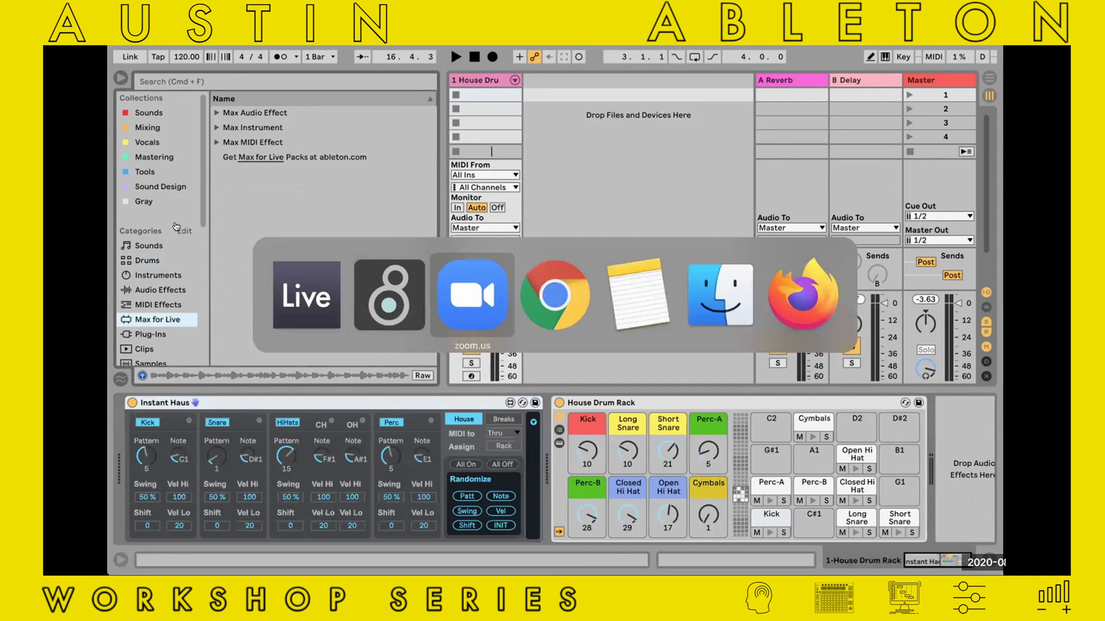
{"action": "key", "text": "super+t"}
{"action": "type", "text": "simi "}
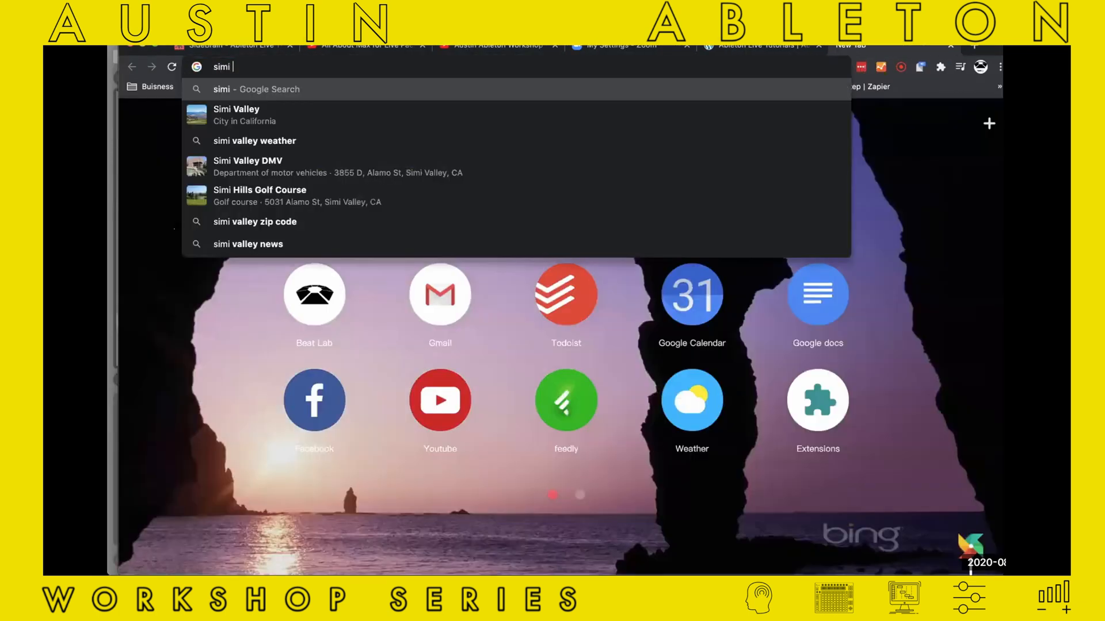
{"action": "type", "text": "afrobeat"}
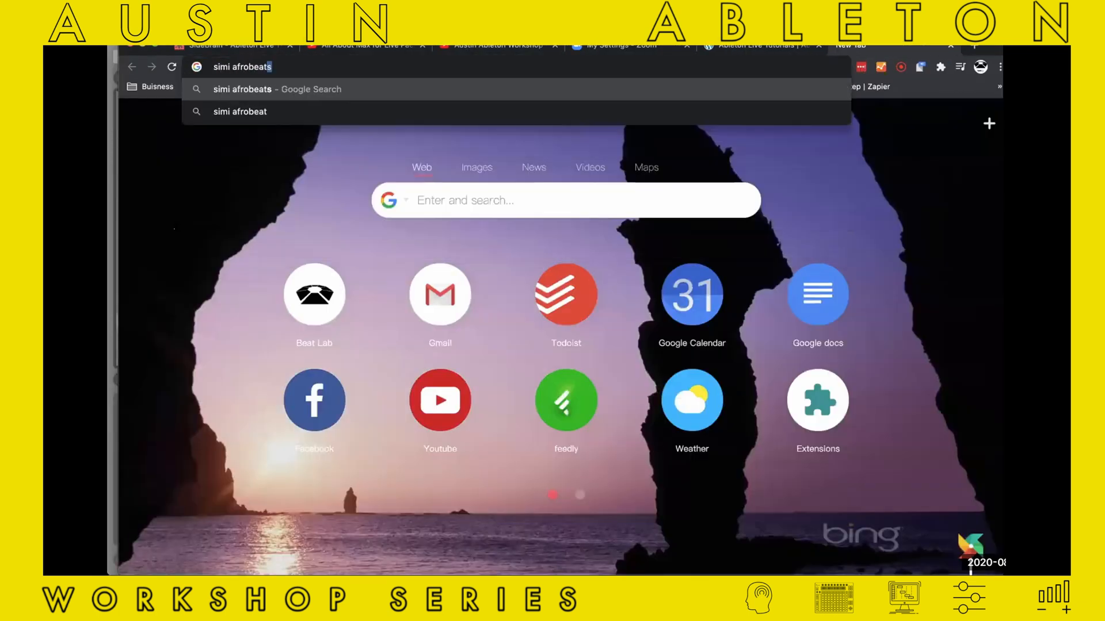
{"action": "key", "text": "Return"}
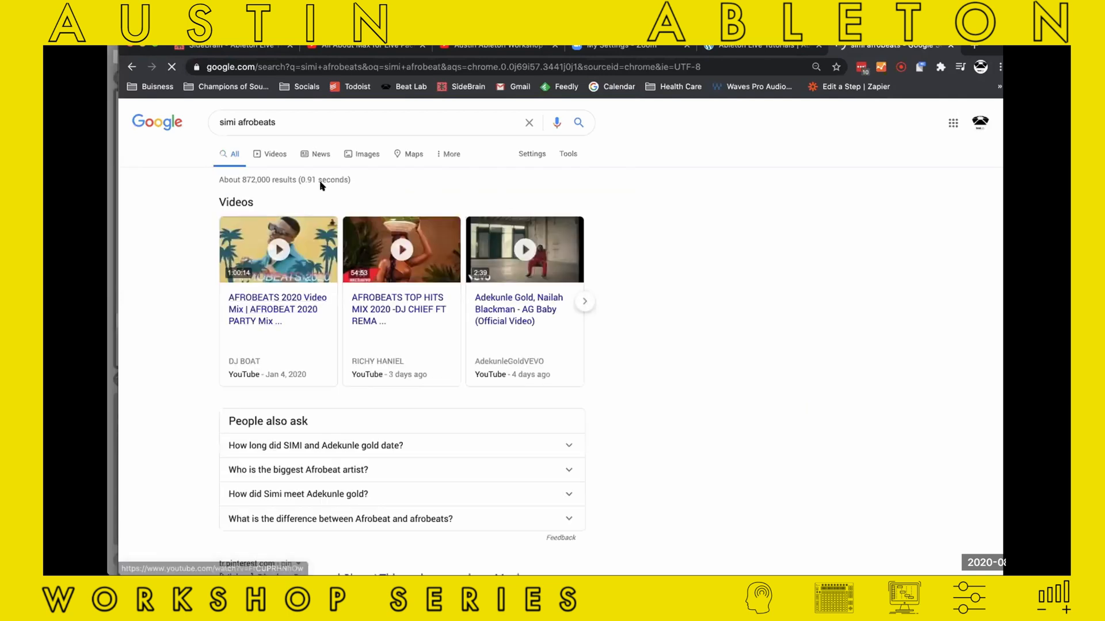
Step: Change the search to "simi instagram" and open the artist's official Instagram profile
{"action": "double_click", "coordinate": [264, 119]}
{"action": "type", "text": "instagram"}
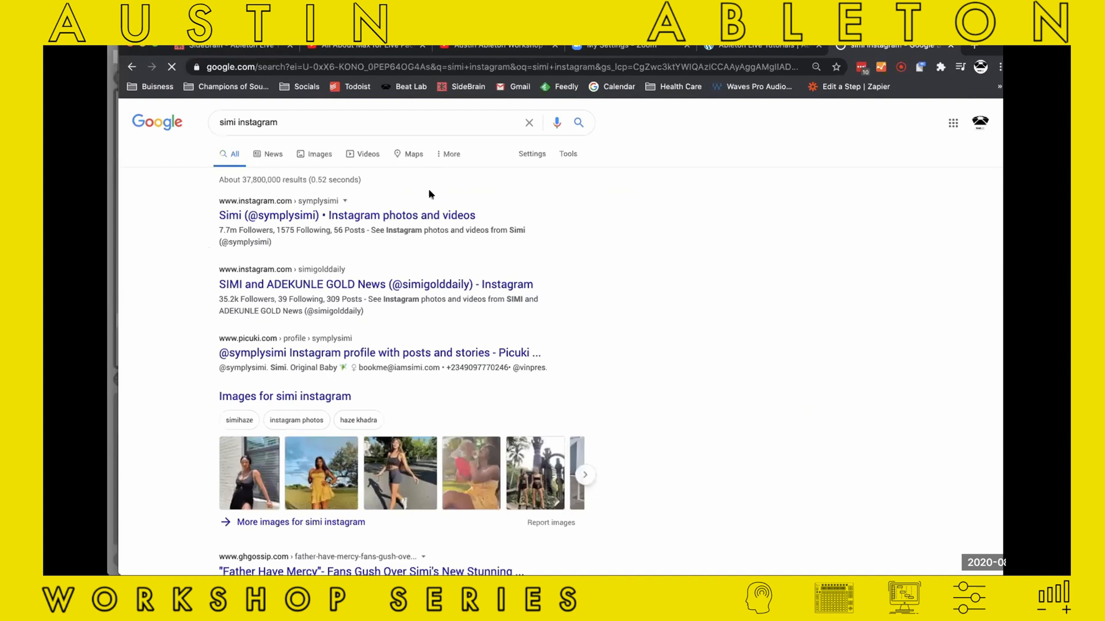
{"action": "left_click", "coordinate": [326, 215]}
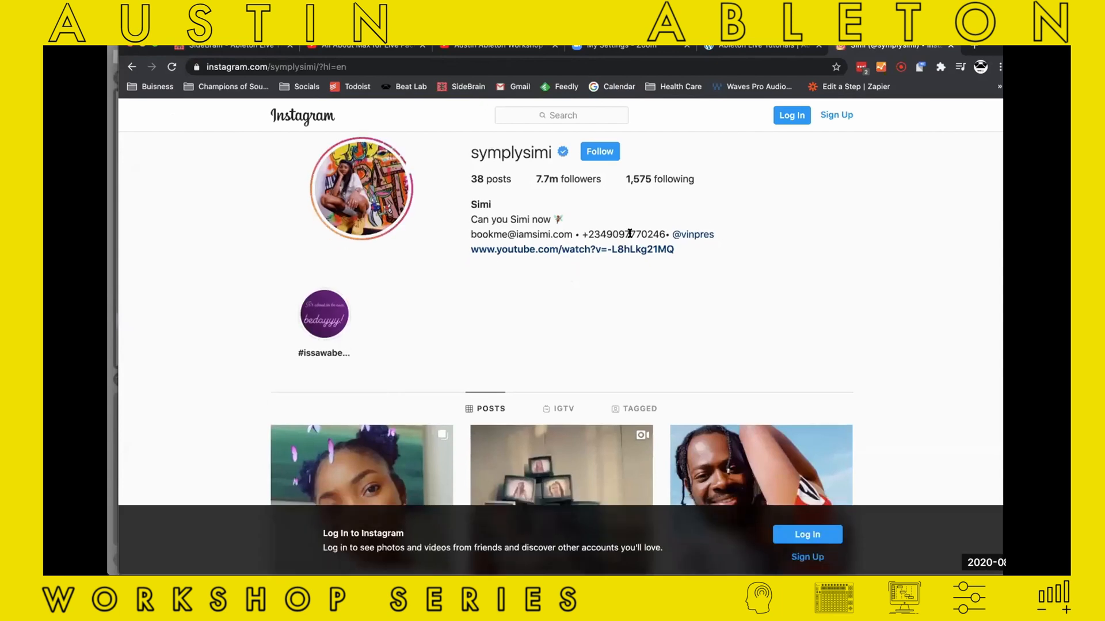
Step: Look over the artist's Instagram profile page and switch back to Ableton Live
{"action": "scroll", "coordinate": [628, 236], "scroll_direction": "down", "scroll_amount": 3}
{"action": "scroll", "coordinate": [629, 238], "scroll_direction": "up", "scroll_amount": 3}
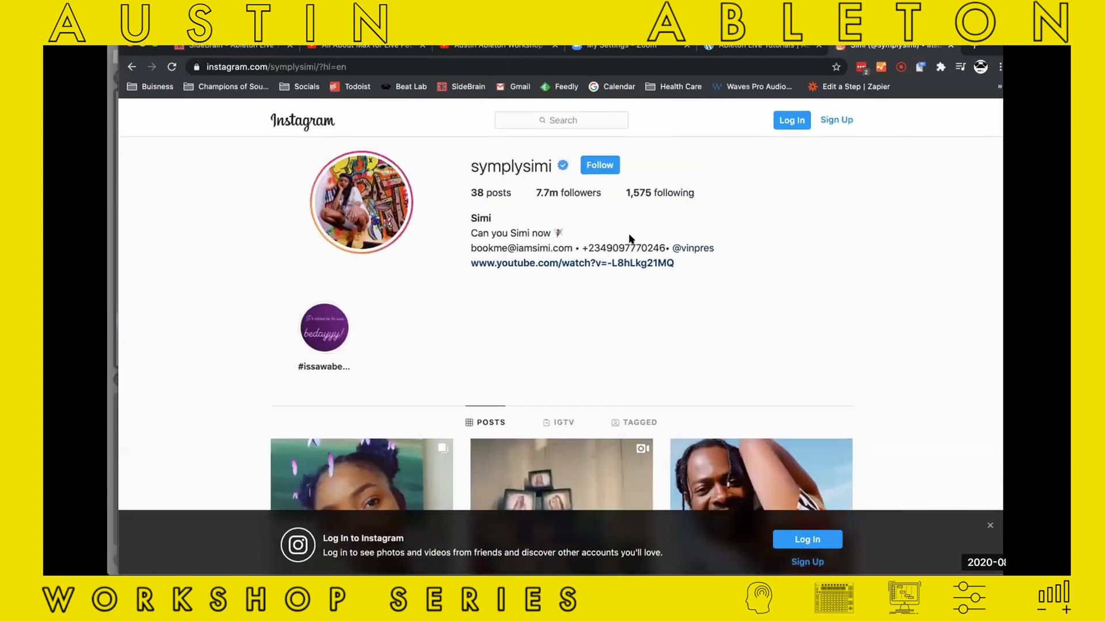
{"action": "key", "text": "super+Tab"}
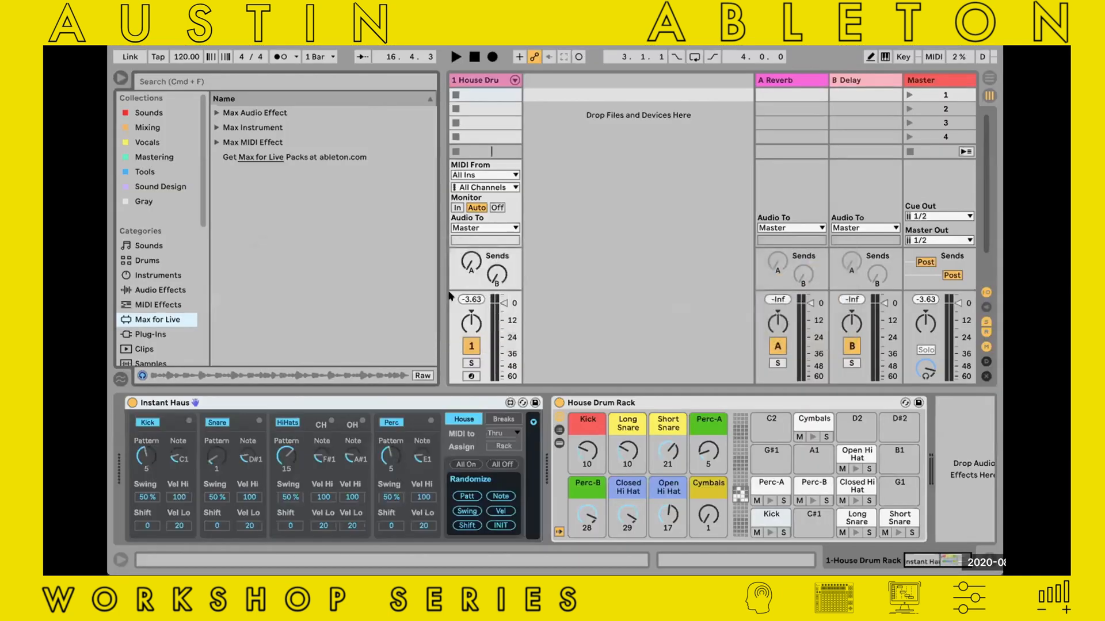
Step: Search the Max for Live devices for "inst", add Instant Afro to the track and delete Instant Haus
{"action": "left_click", "coordinate": [169, 81]}
{"action": "type", "text": "inst"}
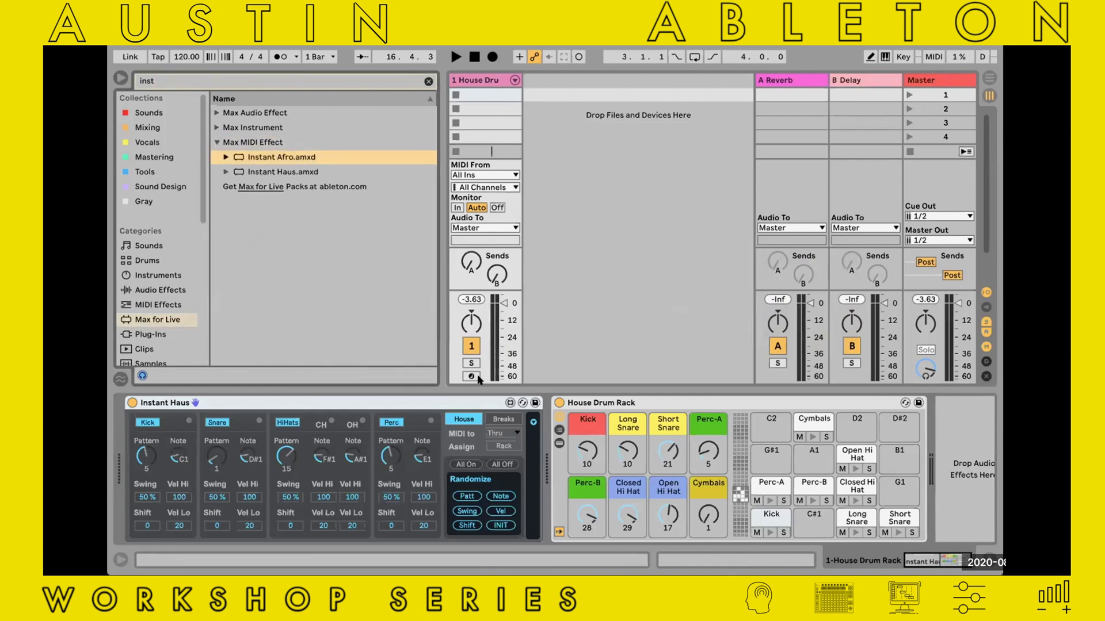
{"action": "key", "text": "Return"}
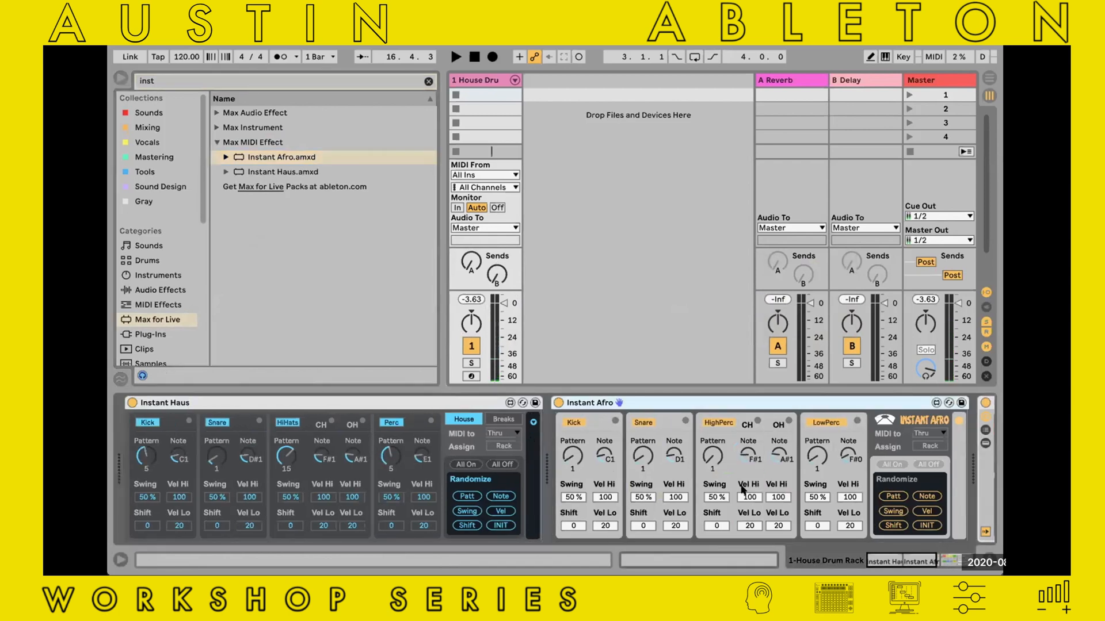
{"action": "left_click", "coordinate": [374, 403]}
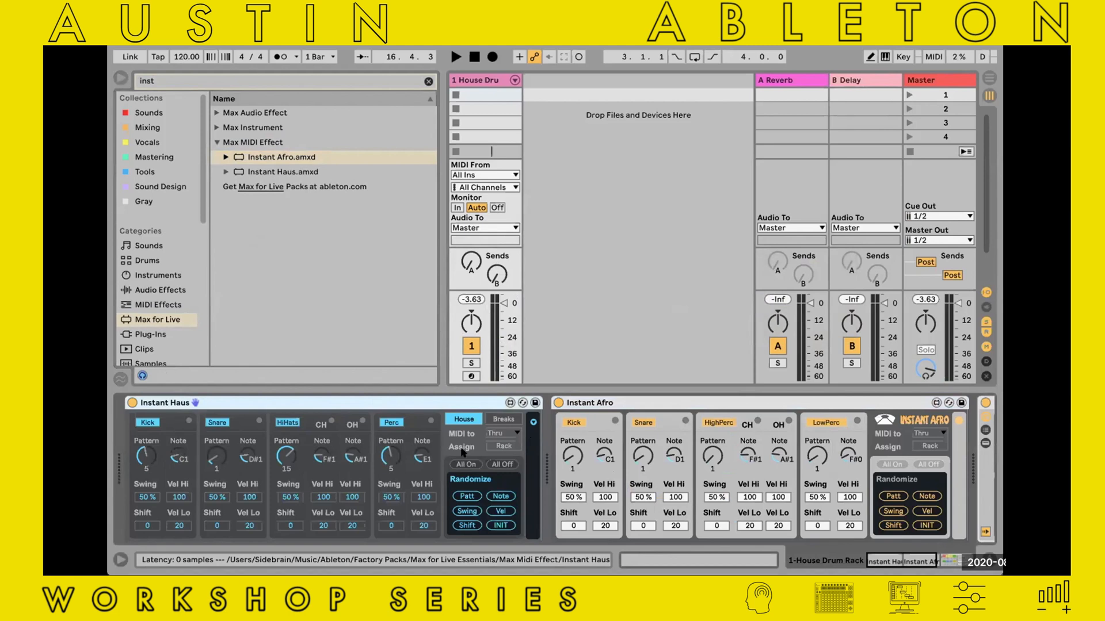
{"action": "key", "text": "Delete"}
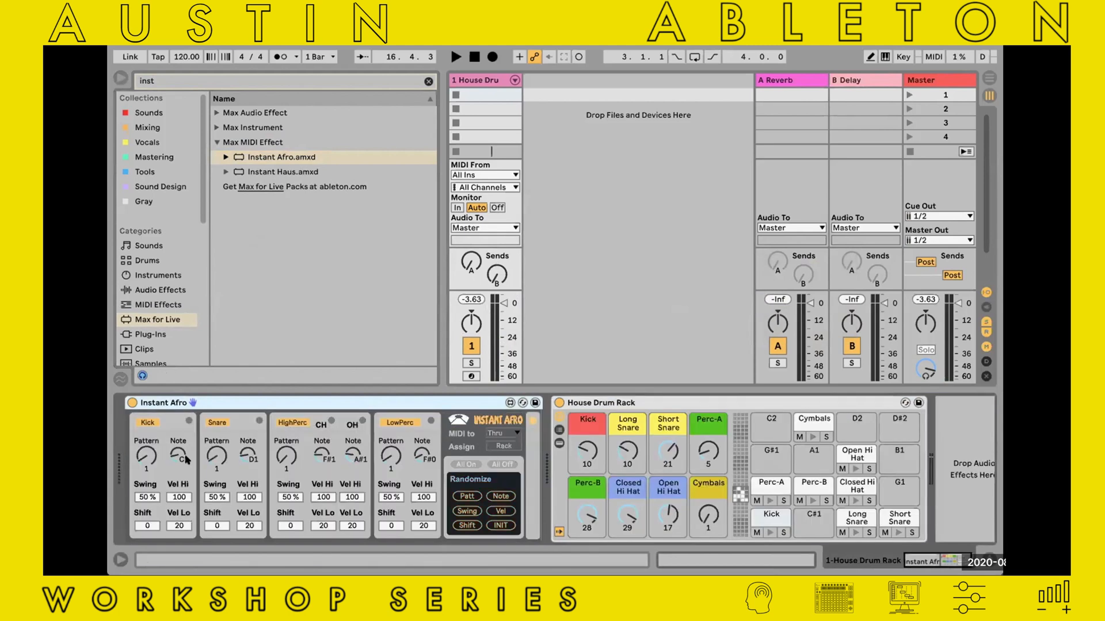
Step: Replace the House Drum Rack with an empty Drum Rack and display the "packs" sample folder in the browser
{"action": "left_click", "coordinate": [686, 402]}
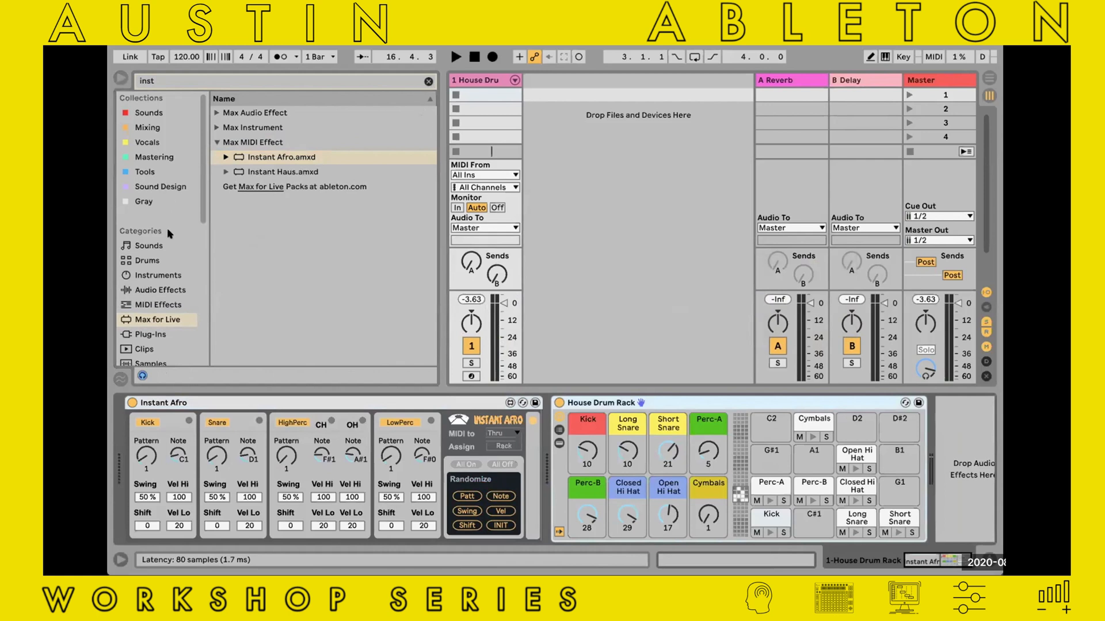
{"action": "key", "text": "Delete"}
{"action": "left_click", "coordinate": [148, 260]}
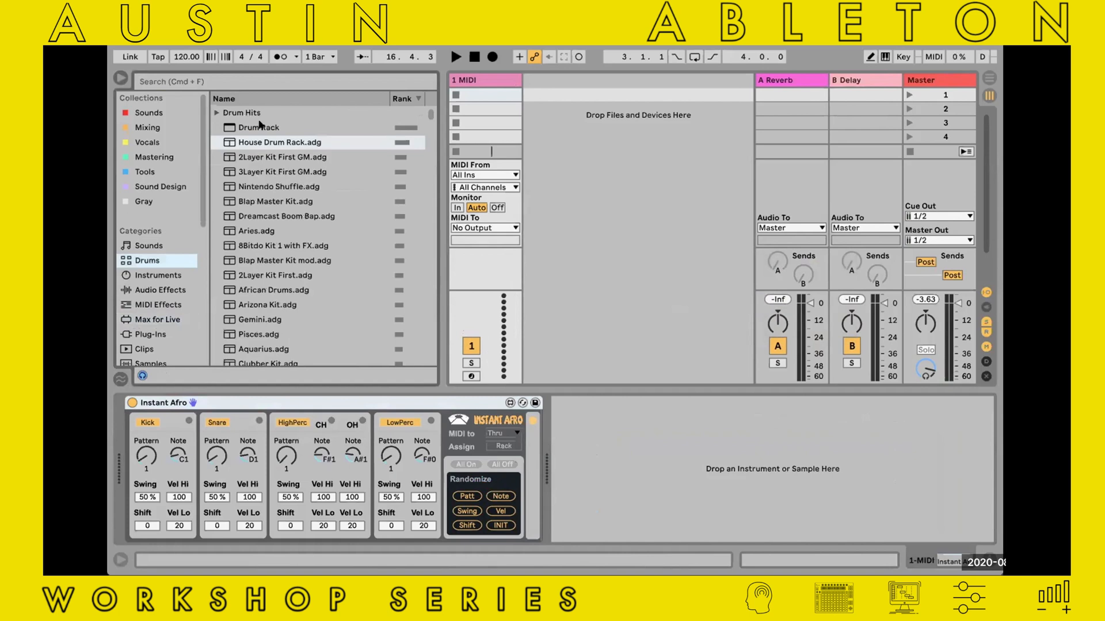
{"action": "double_click", "coordinate": [259, 127]}
{"action": "scroll", "coordinate": [158, 287], "scroll_direction": "down", "scroll_amount": 5}
{"action": "left_click", "coordinate": [151, 288]}
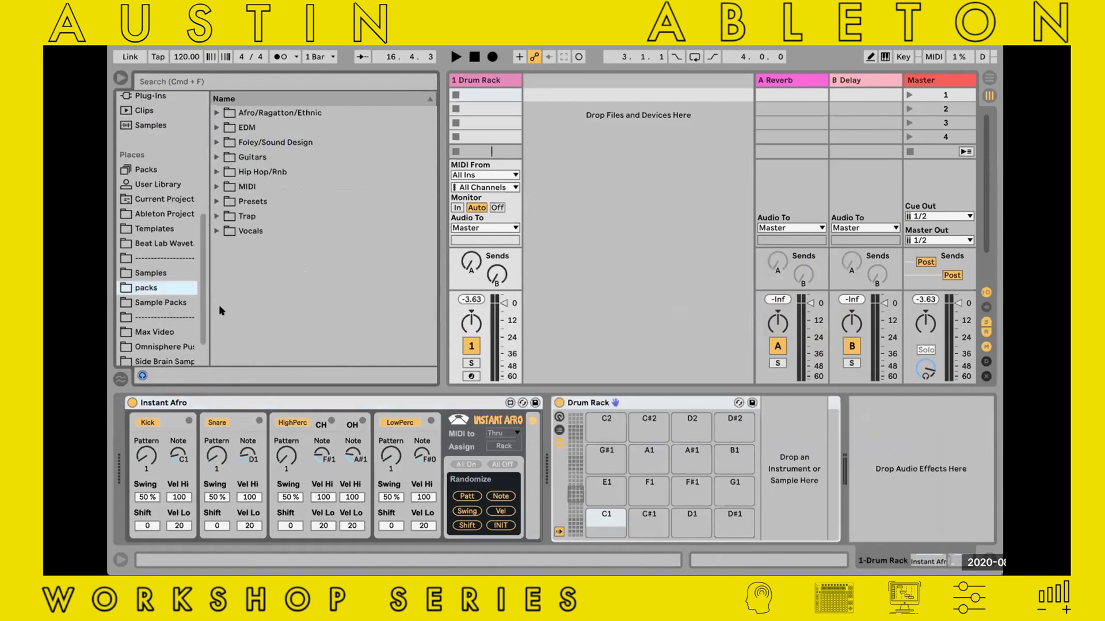
Step: Switch to Google Chrome, open beatlabacademy.com in a new tab and enter "instant" in the site search
{"action": "key", "text": "super+Tab"}
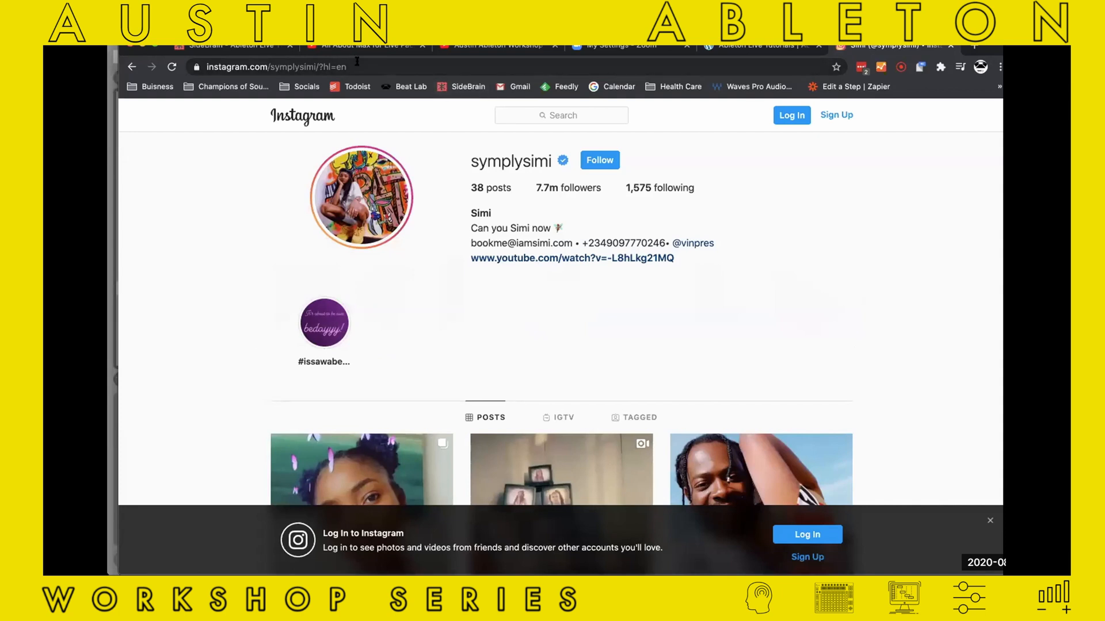
{"action": "key", "text": "super+t"}
{"action": "type", "text": "be"}
{"action": "key", "text": "Return"}
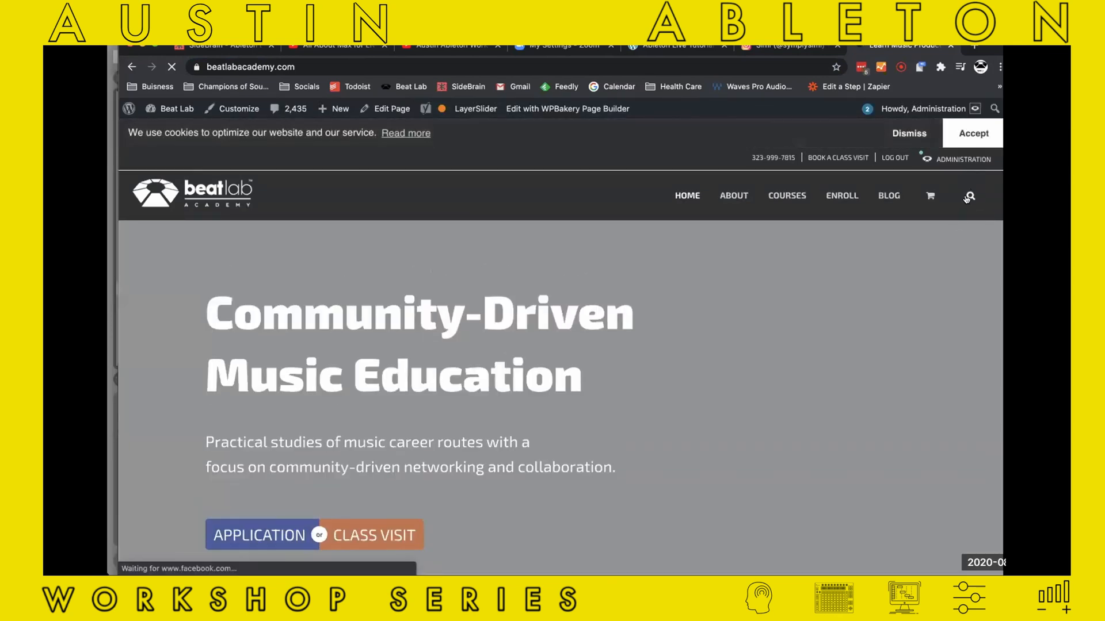
{"action": "left_click", "coordinate": [970, 197]}
{"action": "left_click", "coordinate": [513, 227]}
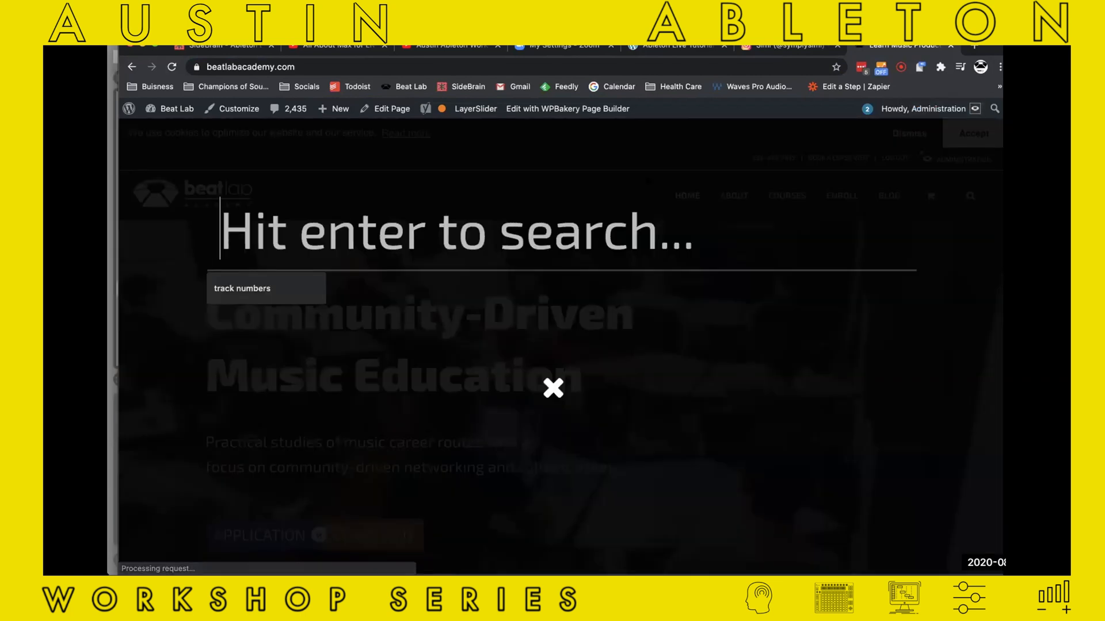
{"action": "type", "text": "instant"}
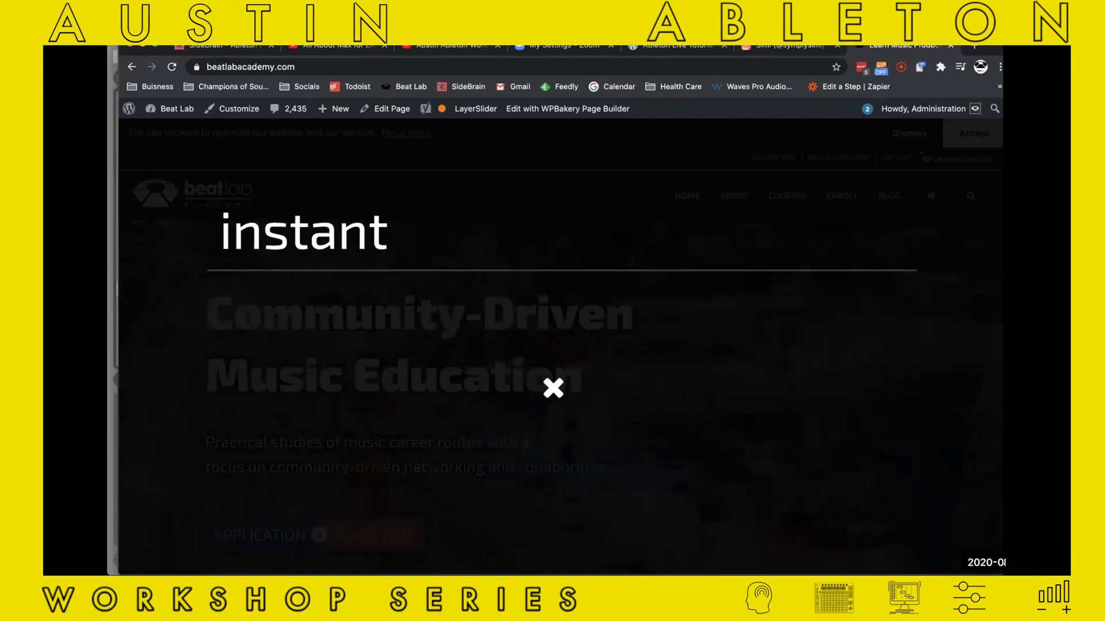
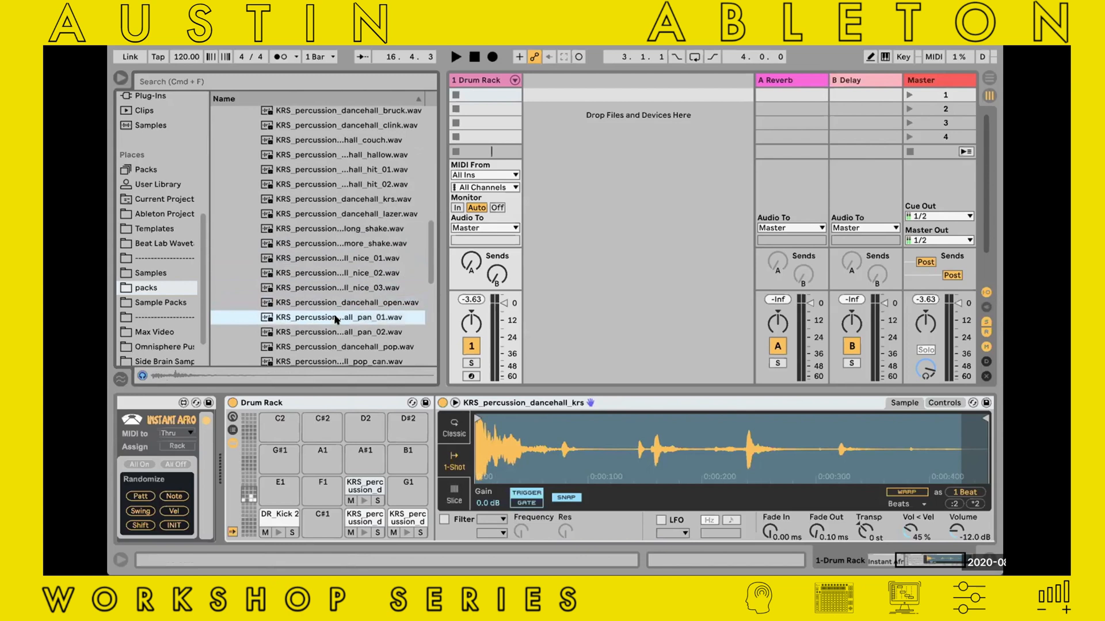
Step: Audition the dancehall percussion samples and load KRS_percussion_dancehall_roy.wav onto the Drum Rack's A#1 pad
{"action": "left_click", "coordinate": [324, 334]}
{"action": "left_click", "coordinate": [318, 346]}
{"action": "scroll", "coordinate": [329, 331], "scroll_direction": "down", "scroll_amount": 2}
{"action": "left_click", "coordinate": [337, 303]}
{"action": "left_click", "coordinate": [330, 317]}
{"action": "left_click_drag", "start_coordinate": [331, 327], "coordinate": [364, 458]}
{"action": "left_click", "coordinate": [344, 403]}
{"action": "scroll", "coordinate": [612, 442], "scroll_direction": "left", "scroll_amount": 6}
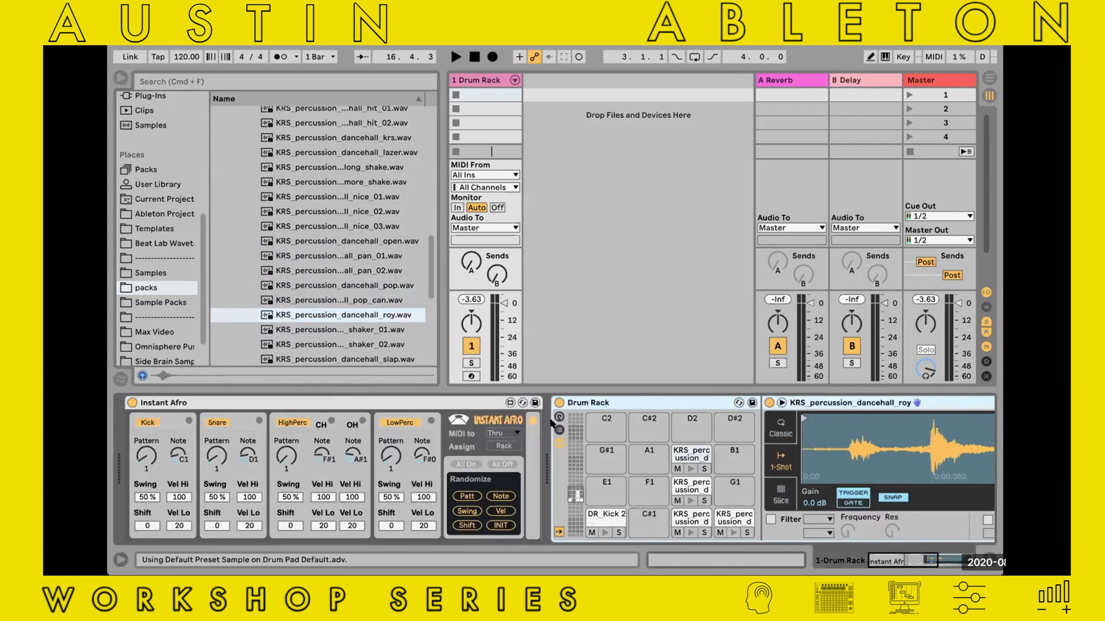
Step: During playback, set the Instant Afro patterns to Kick 4, Snare 3, HighPerc 5 and LowPerc 3, and stop playback
{"action": "key", "text": "space"}
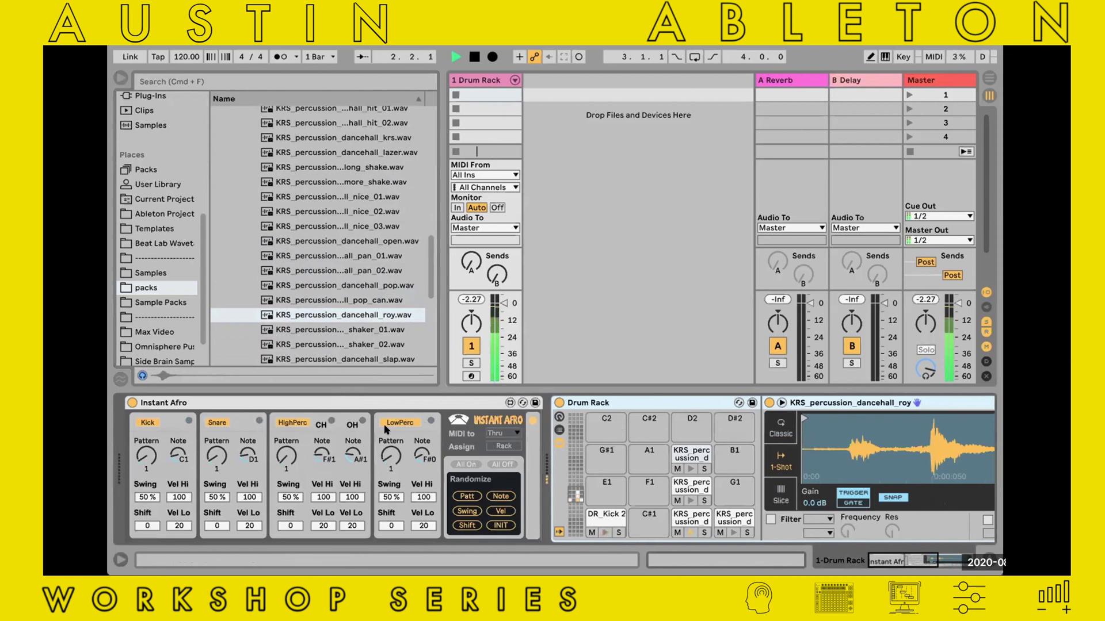
{"action": "left_click_drag", "start_coordinate": [218, 455], "coordinate": [217, 444]}
{"action": "left_click_drag", "start_coordinate": [285, 456], "coordinate": [286, 434]}
{"action": "left_click_drag", "start_coordinate": [392, 455], "coordinate": [392, 445]}
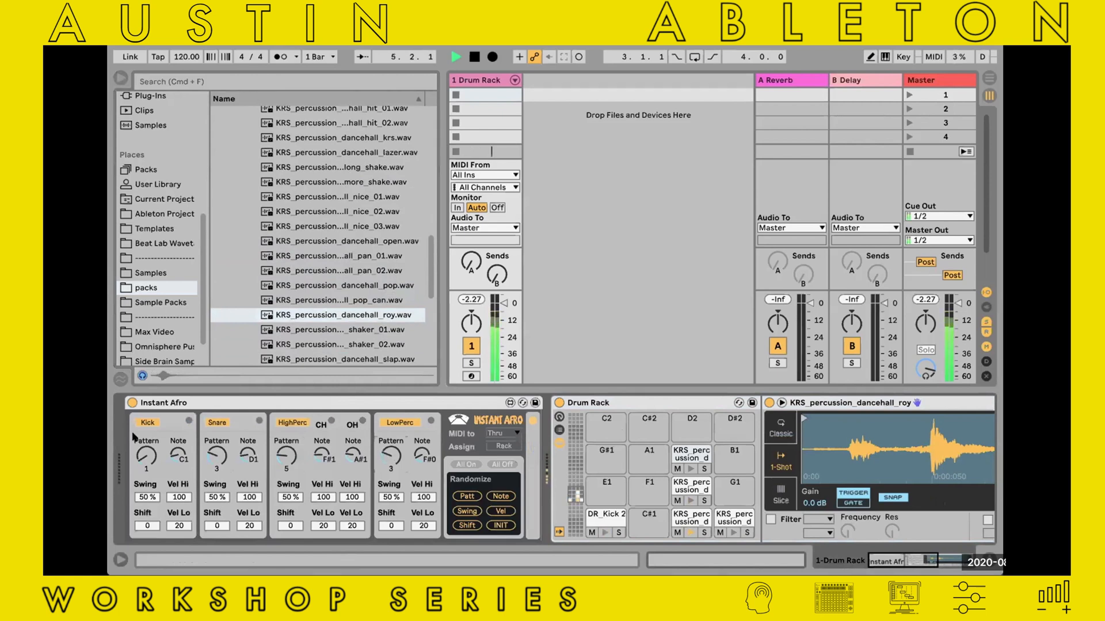
{"action": "left_click_drag", "start_coordinate": [143, 456], "coordinate": [143, 443]}
{"action": "key", "text": "space"}
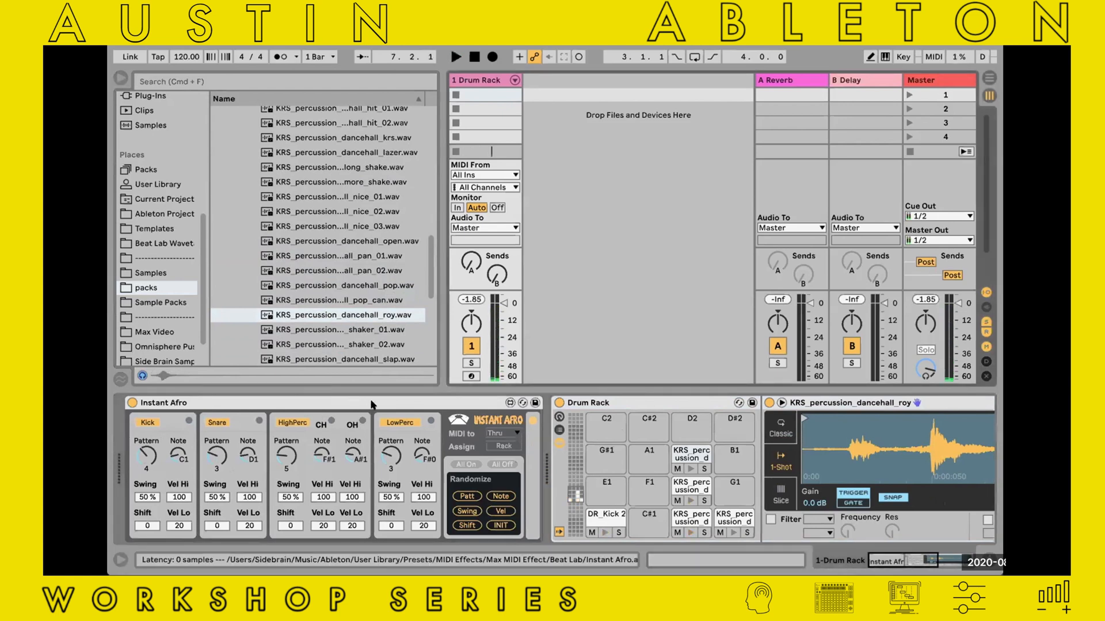
Step: Show the installed Packs in the browser and find the Max Midi Effect folder of Max for Live Essentials
{"action": "left_click", "coordinate": [367, 404]}
{"action": "scroll", "coordinate": [344, 223], "scroll_direction": "up", "scroll_amount": 15}
{"action": "scroll", "coordinate": [292, 246], "scroll_direction": "down", "scroll_amount": 3}
{"action": "left_click", "coordinate": [225, 265]}
{"action": "left_click", "coordinate": [154, 171]}
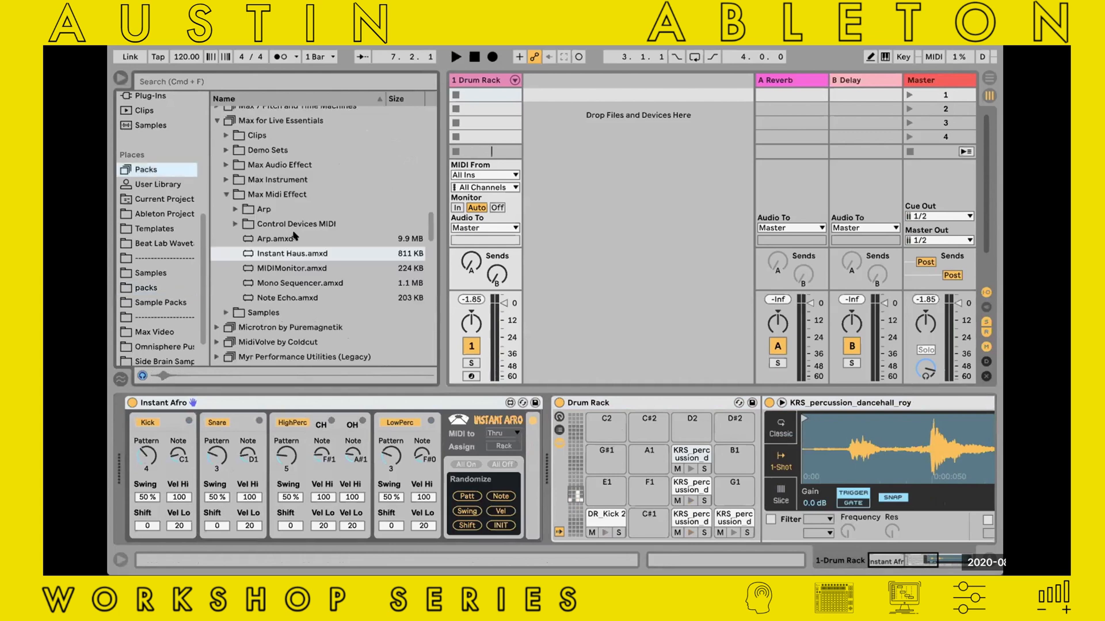
{"action": "scroll", "coordinate": [293, 253], "scroll_direction": "up", "scroll_amount": 5}
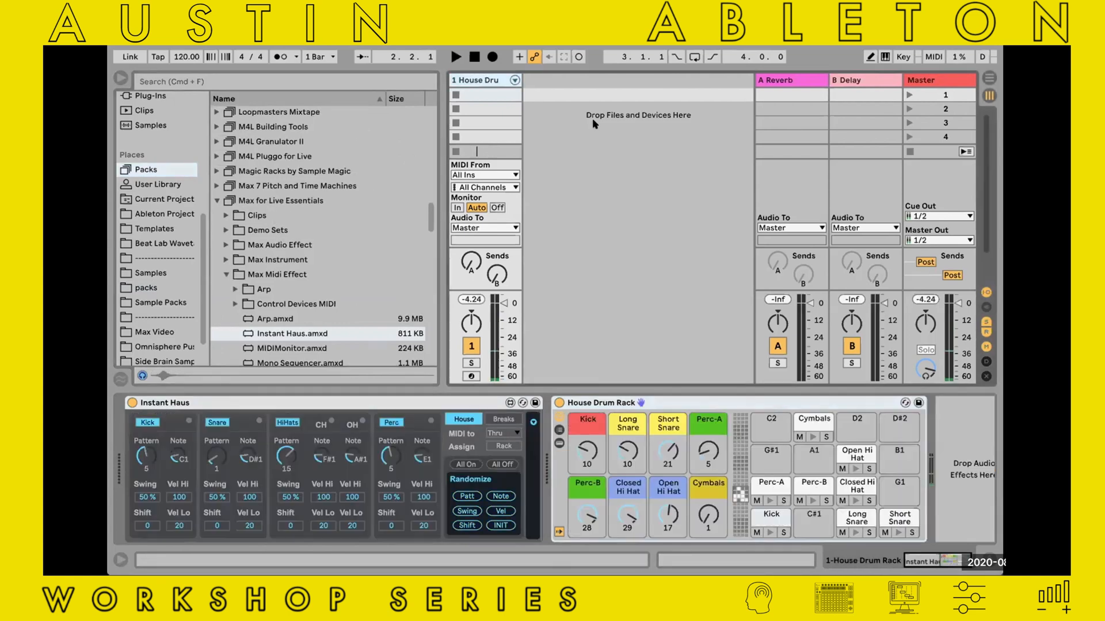
Step: Insert a second MIDI track and load Mono Sequencer from Max for Live Essentials onto it
{"action": "key", "text": "super+shift+t"}
{"action": "scroll", "coordinate": [243, 218], "scroll_direction": "down", "scroll_amount": 3}
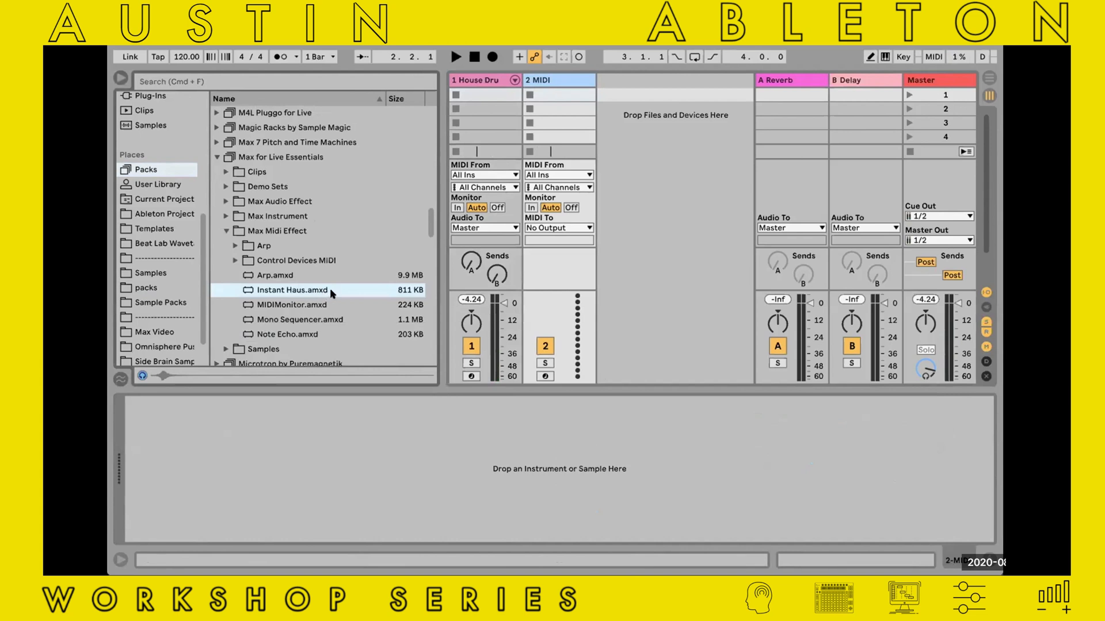
{"action": "left_click", "coordinate": [278, 318]}
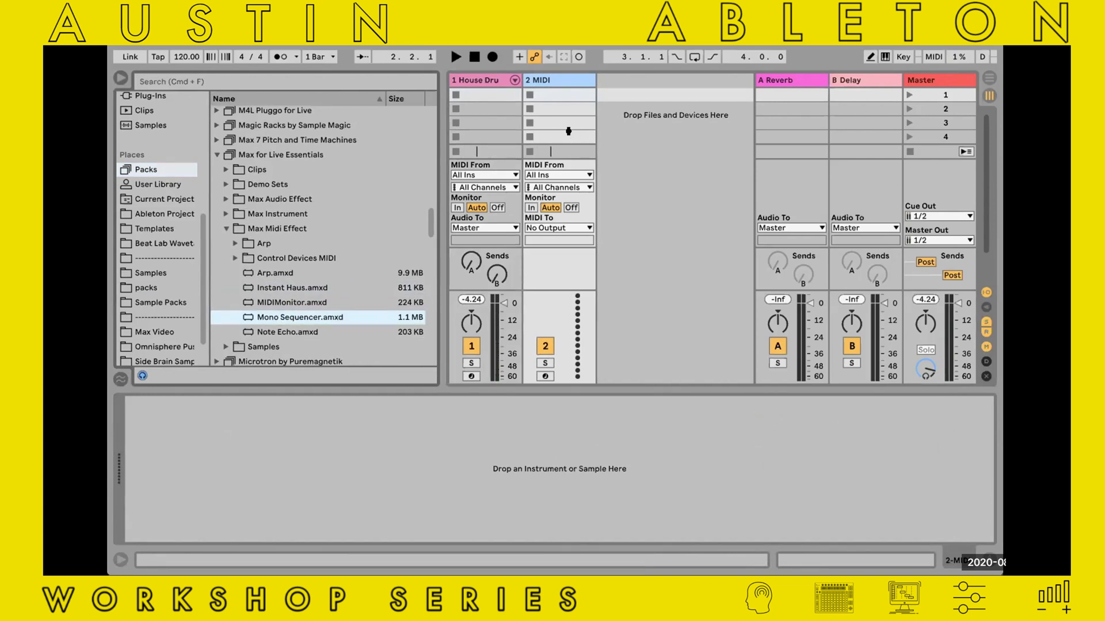
{"action": "key", "text": "Return"}
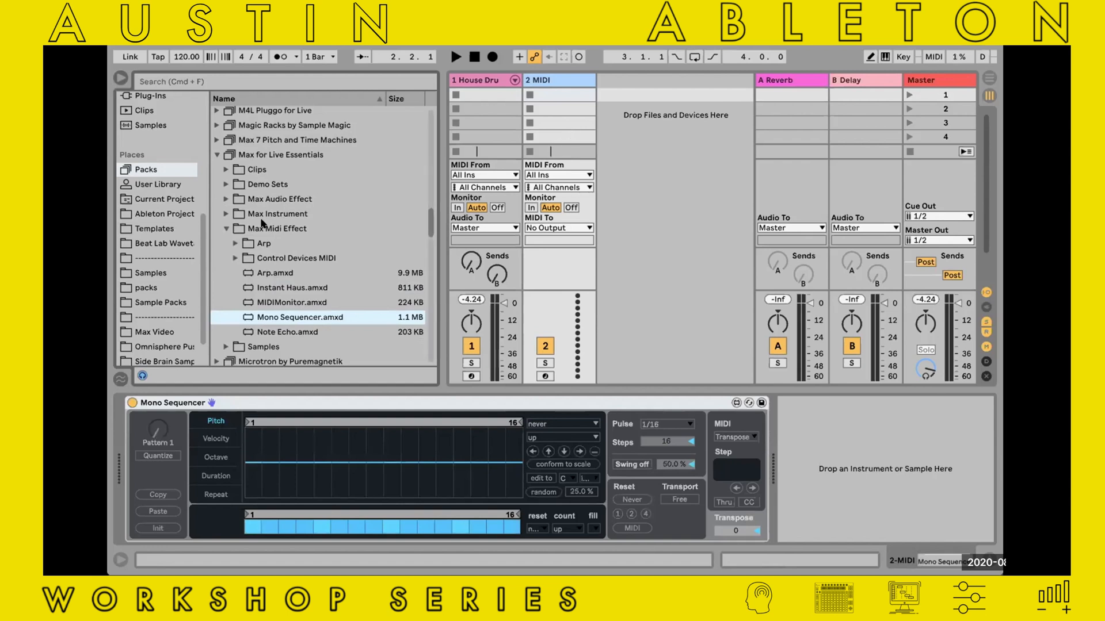
Step: Collapse the Max for Live Essentials pack and add the Wavetable instrument after Mono Sequencer
{"action": "left_click", "coordinate": [218, 229]}
{"action": "left_click", "coordinate": [226, 214]}
{"action": "left_click", "coordinate": [217, 154]}
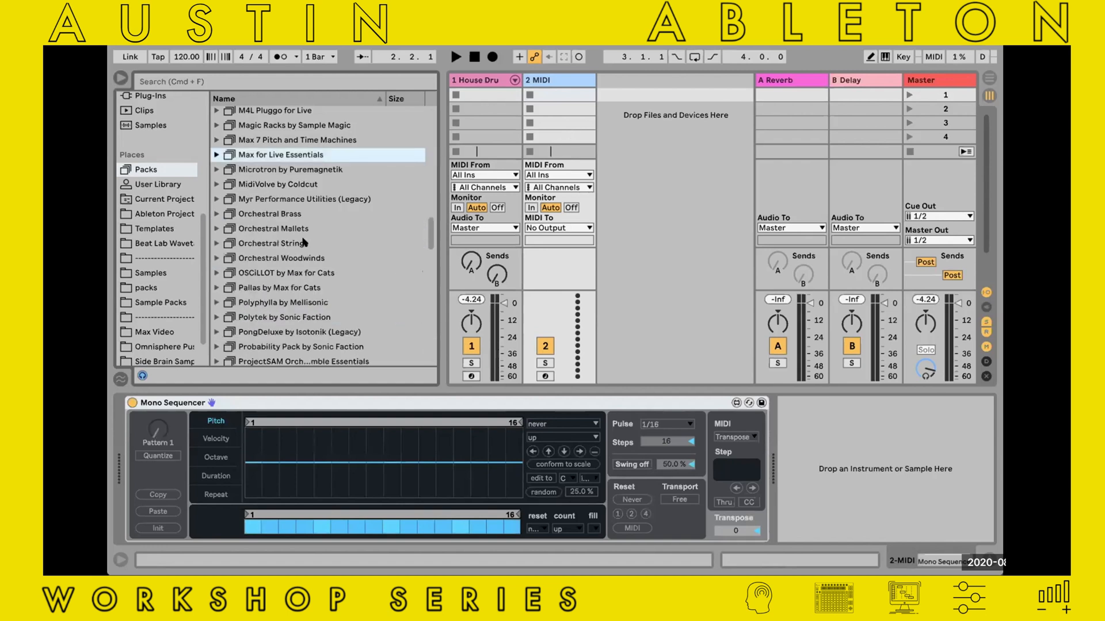
{"action": "scroll", "coordinate": [309, 238], "scroll_direction": "up", "scroll_amount": 5}
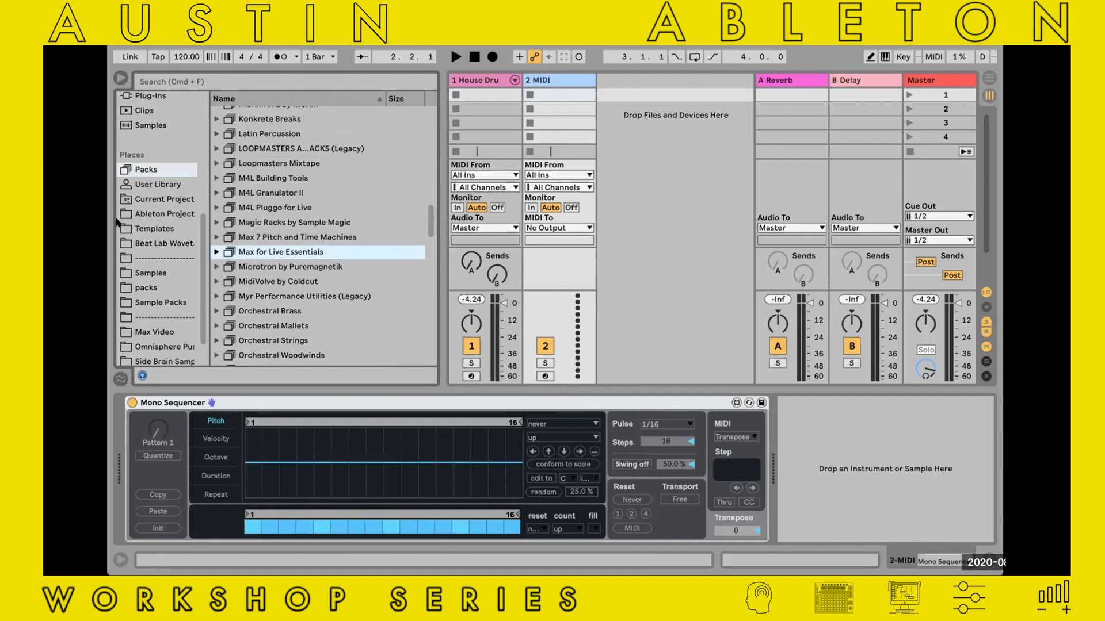
{"action": "scroll", "coordinate": [140, 212], "scroll_direction": "up", "scroll_amount": 10}
{"action": "left_click", "coordinate": [154, 275]}
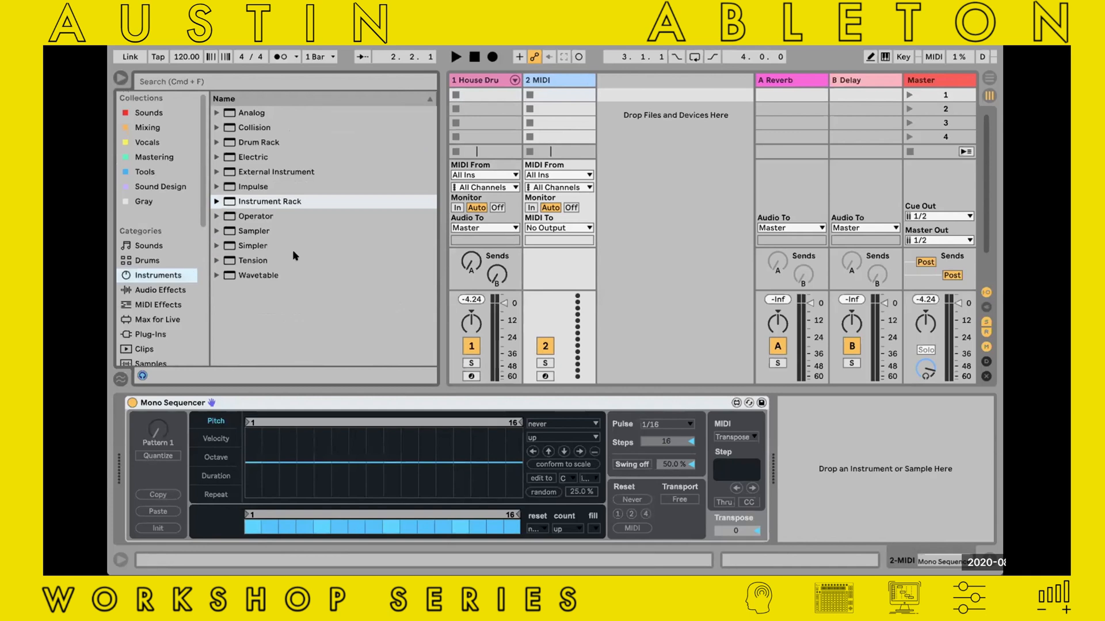
{"action": "left_click_drag", "start_coordinate": [233, 274], "coordinate": [794, 434]}
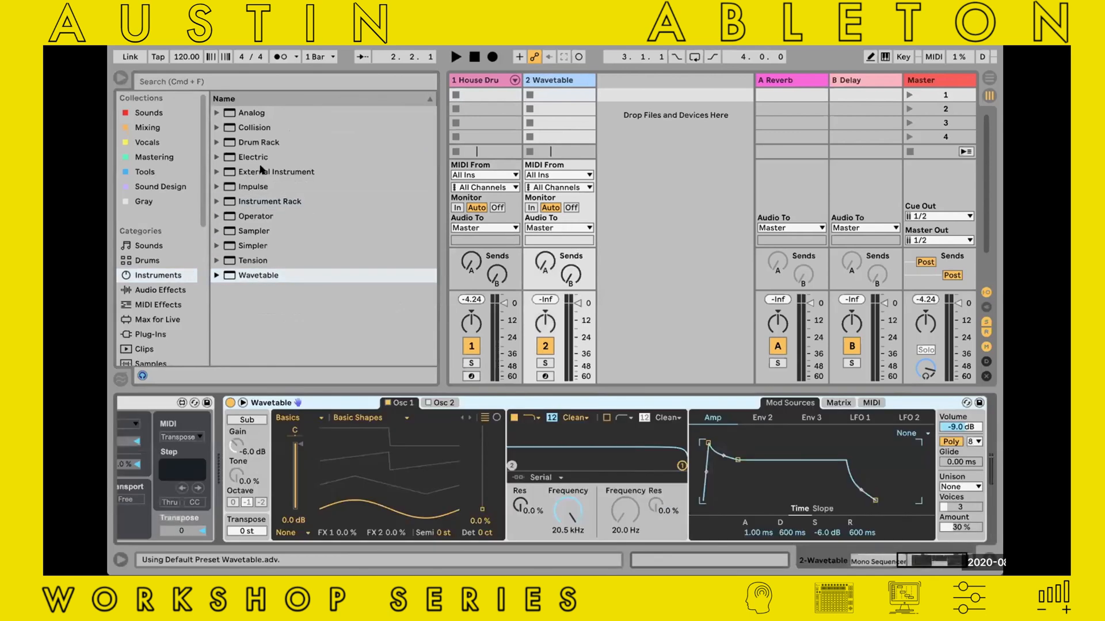
Step: Hide the browser and briefly play Mono Sequencer's default pattern through Wavetable
{"action": "left_click", "coordinate": [121, 78]}
{"action": "scroll", "coordinate": [488, 401], "scroll_direction": "left", "scroll_amount": 5}
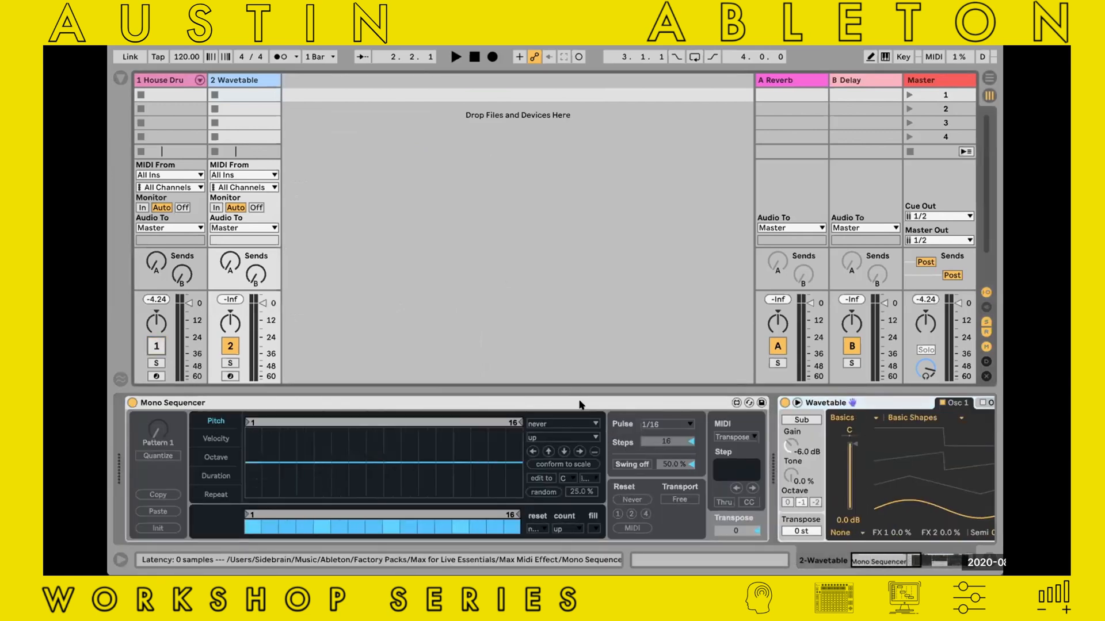
{"action": "key", "text": "space"}
{"action": "key", "text": "space"}
Step: Switch Wavetable from Poly to Mono and set Osc 1's wavetable position to 100%
{"action": "scroll", "coordinate": [742, 454], "scroll_direction": "right", "scroll_amount": 1}
{"action": "scroll", "coordinate": [769, 458], "scroll_direction": "right", "scroll_amount": 10}
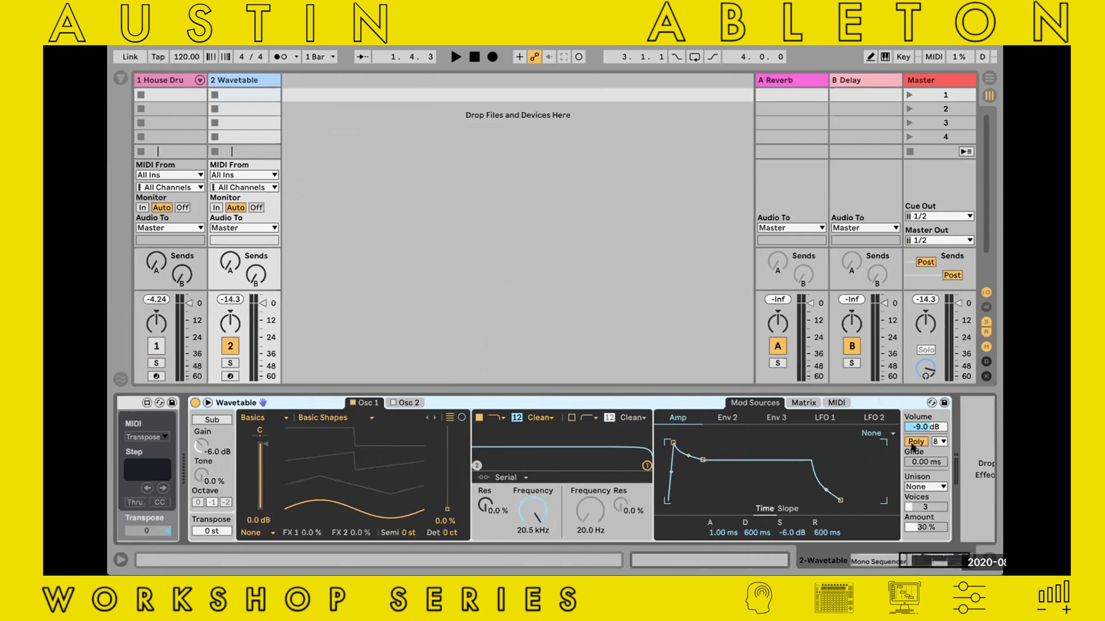
{"action": "left_click", "coordinate": [915, 441]}
{"action": "left_click_drag", "start_coordinate": [441, 498], "coordinate": [447, 427]}
Step: Set Wavetable's first filter to the MS2 circuit with 225 Hz frequency, 41% resonance and 6.75 dB drive, and audition it
{"action": "mouse_move", "coordinate": [519, 496]}
{"action": "left_mouse_down"}
{"action": "mouse_move", "coordinate": [531, 506]}
{"action": "mouse_move", "coordinate": [498, 505]}
{"action": "mouse_move", "coordinate": [502, 494]}
{"action": "left_mouse_up"}
{"action": "key", "text": "space"}
{"action": "left_click", "coordinate": [540, 417]}
{"action": "left_click", "coordinate": [536, 452]}
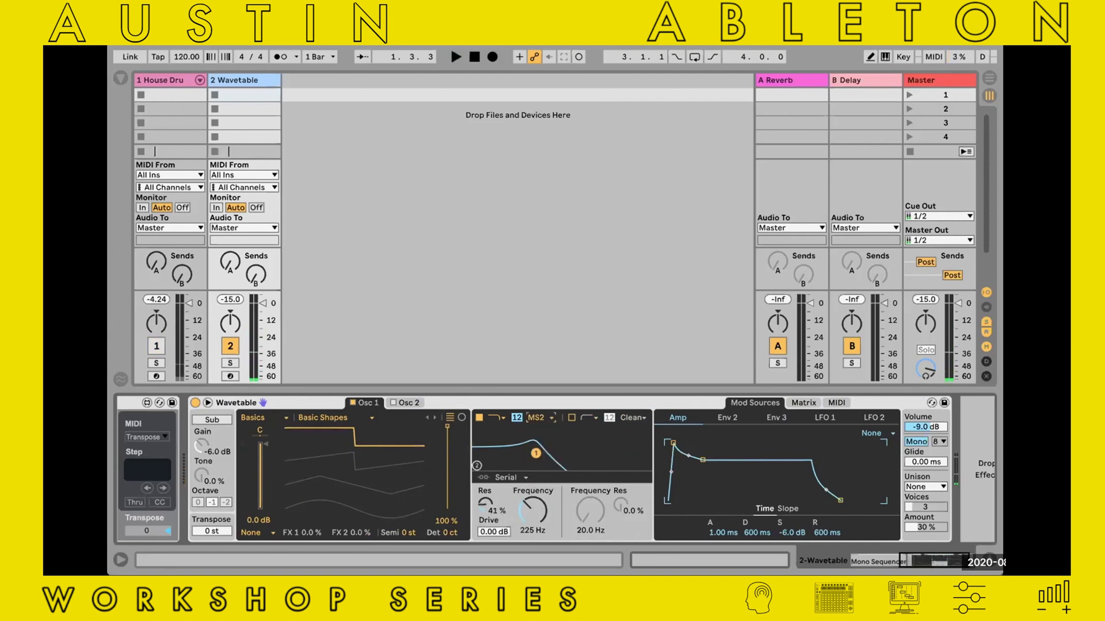
{"action": "left_click_drag", "start_coordinate": [494, 532], "coordinate": [494, 530]}
{"action": "key", "text": "space"}
{"action": "key", "text": "space"}
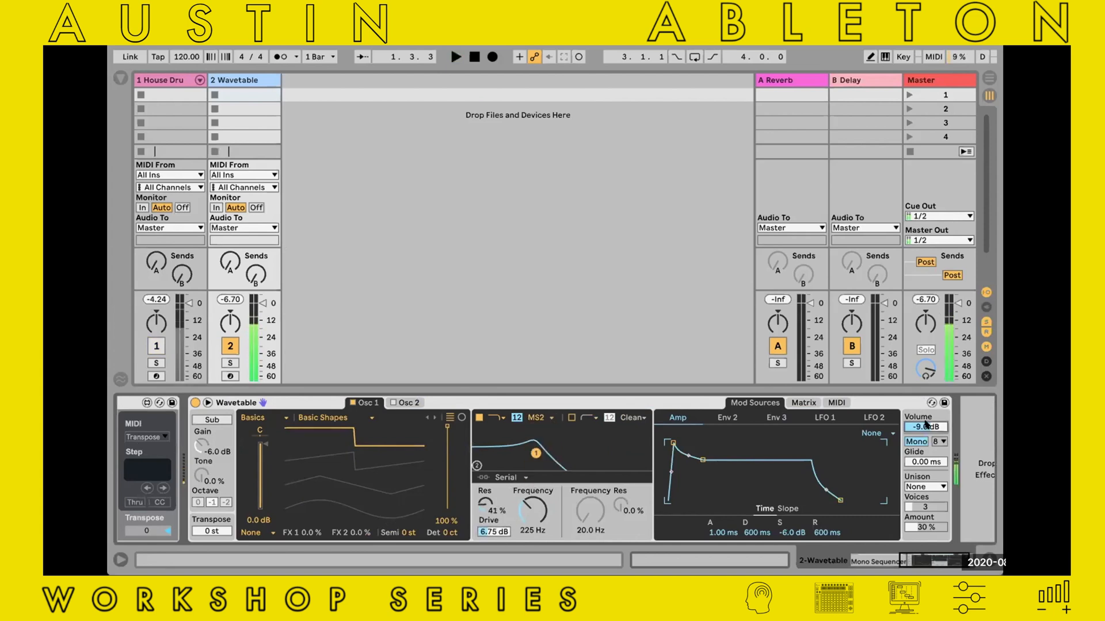
Step: Lower Wavetable's volume to -12 dB and audition the Mono Sequencer pattern
{"action": "left_click_drag", "start_coordinate": [925, 424], "coordinate": [925, 423]}
{"action": "key", "text": "space"}
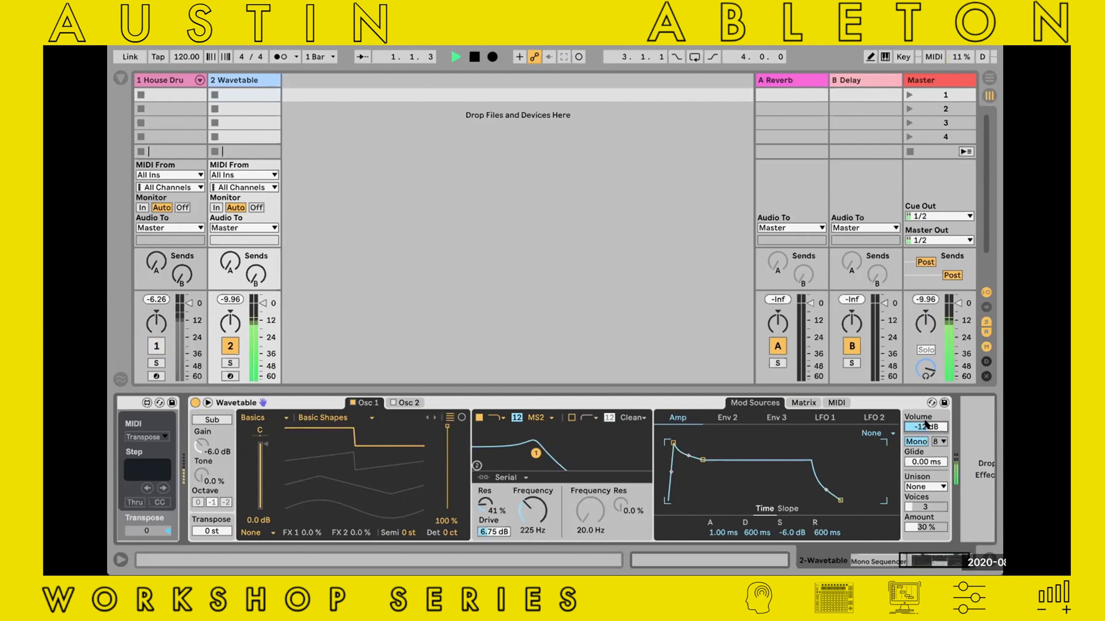
{"action": "scroll", "coordinate": [619, 443], "scroll_direction": "left", "scroll_amount": 10}
{"action": "key", "text": "space"}
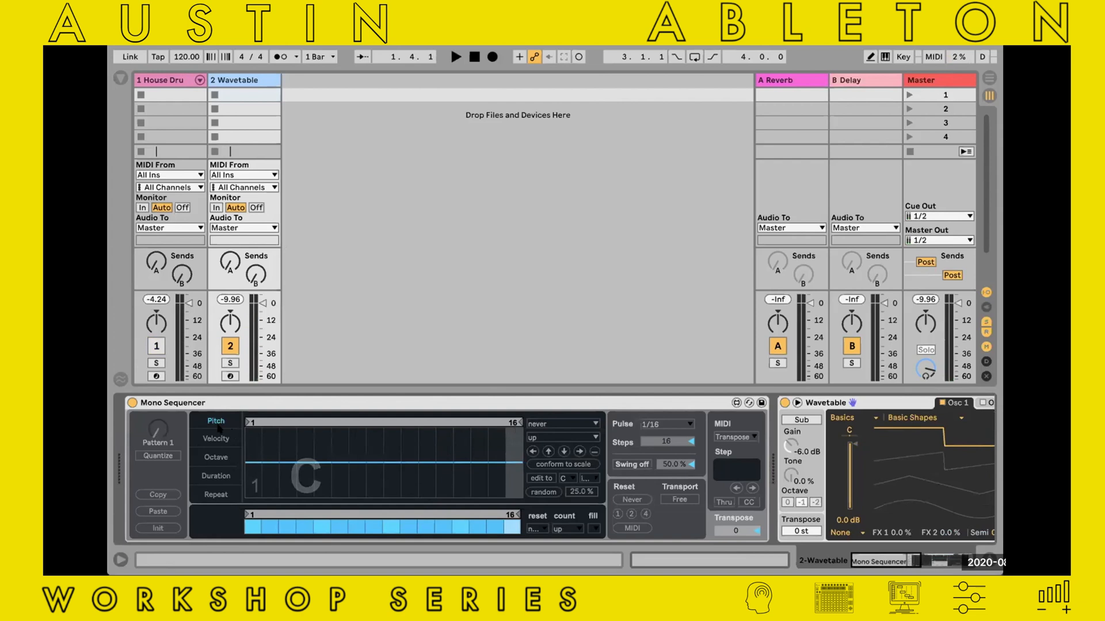
Step: Look through Mono Sequencer's Velocity, Octave, Duration and Repeat lanes and return to the Pitch lane
{"action": "left_click", "coordinate": [216, 438]}
{"action": "left_click", "coordinate": [216, 457]}
{"action": "left_click", "coordinate": [216, 475]}
{"action": "left_click", "coordinate": [217, 493]}
{"action": "left_click", "coordinate": [217, 476]}
{"action": "left_click", "coordinate": [218, 458]}
{"action": "left_click", "coordinate": [218, 440]}
{"action": "left_click", "coordinate": [218, 422]}
{"action": "left_click", "coordinate": [218, 440]}
{"action": "left_click", "coordinate": [218, 458]}
{"action": "left_click", "coordinate": [221, 422]}
Step: Restrict Mono Sequencer's pitch editing to G aeolian (minor) and try different pitches on step 2
{"action": "left_click", "coordinate": [562, 476]}
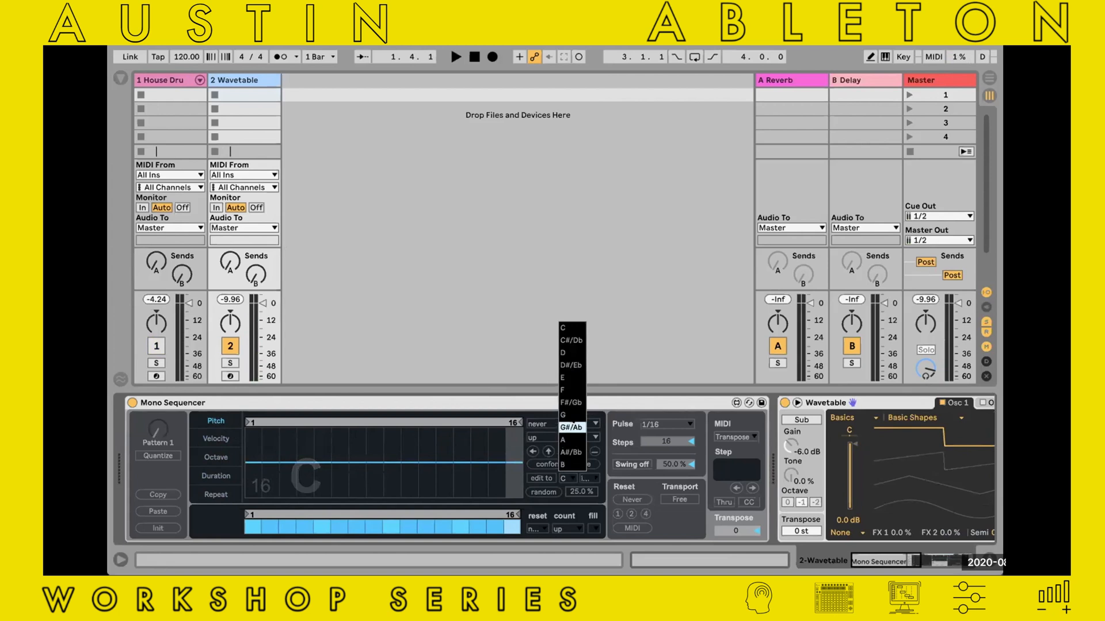
{"action": "left_click", "coordinate": [567, 415]}
{"action": "left_click", "coordinate": [583, 478]}
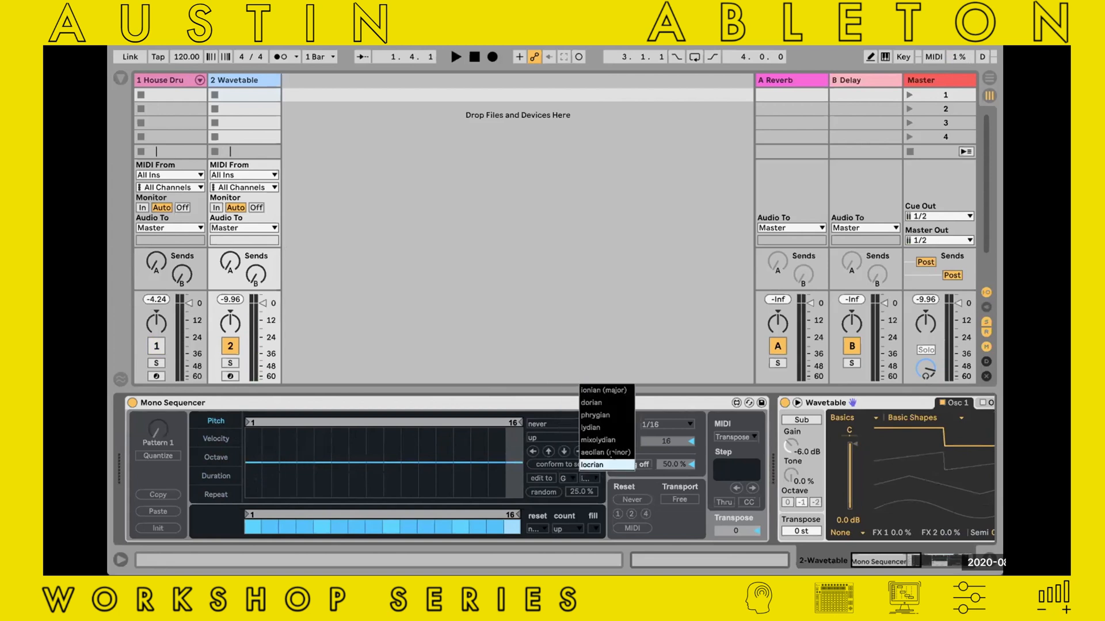
{"action": "left_click", "coordinate": [601, 458]}
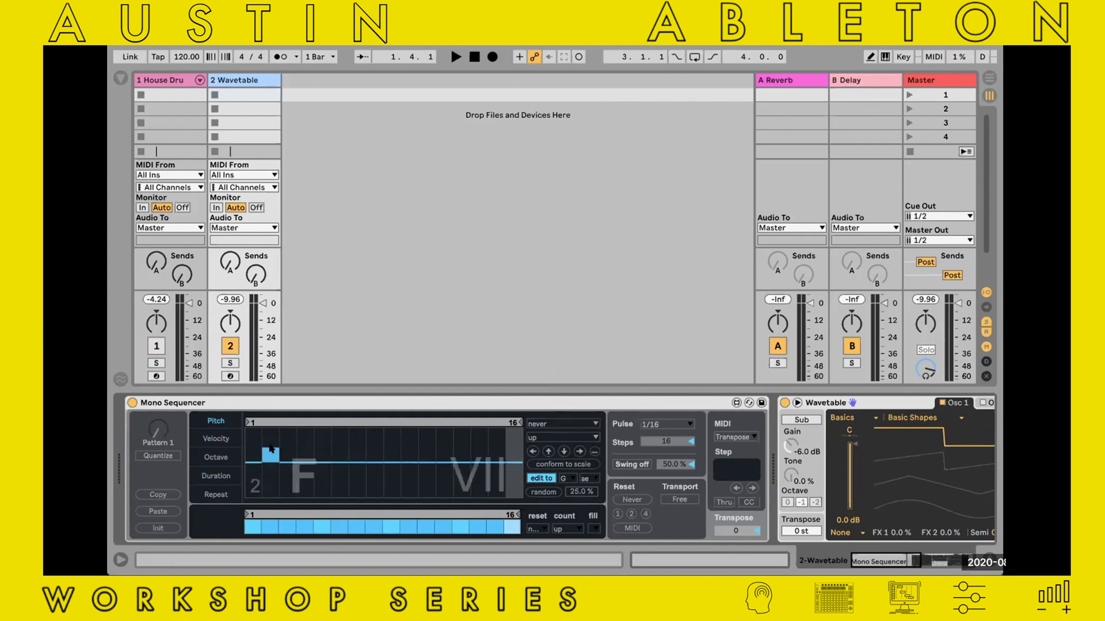
{"action": "left_click_drag", "start_coordinate": [267, 453], "coordinate": [271, 448]}
{"action": "left_click_drag", "start_coordinate": [271, 447], "coordinate": [433, 464]}
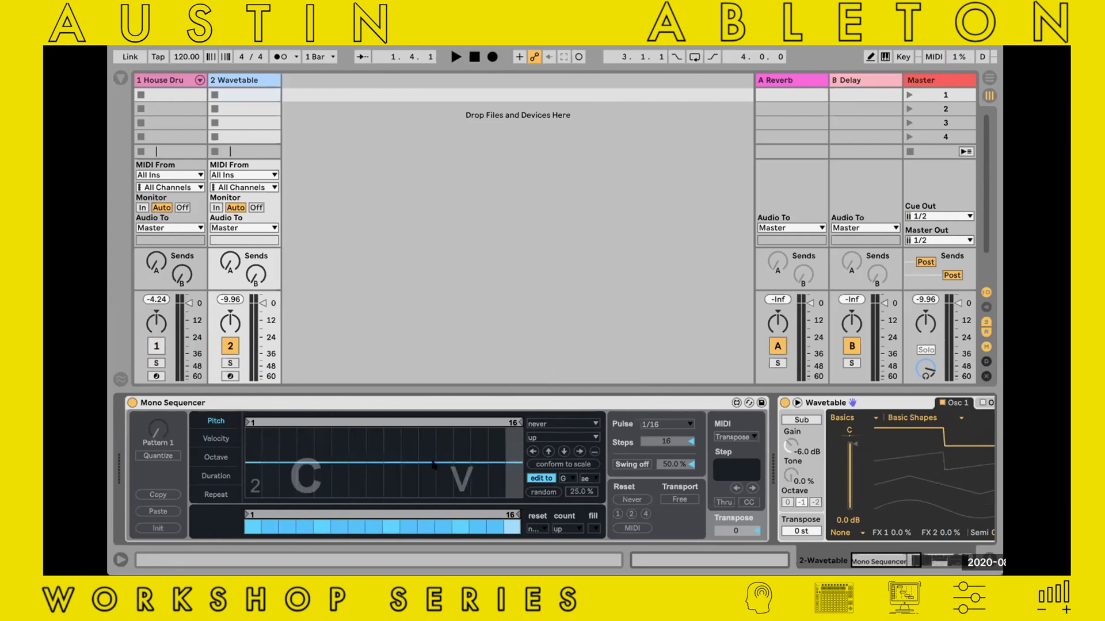
Step: Randomize the Mono Sequencer pitches repeatedly within the G minor scale, setting the random amount to 41.5%
{"action": "left_click", "coordinate": [551, 493]}
{"action": "left_click", "coordinate": [551, 493]}
{"action": "left_click", "coordinate": [551, 493]}
{"action": "left_click", "coordinate": [551, 493]}
{"action": "left_click", "coordinate": [551, 493]}
{"action": "left_click_drag", "start_coordinate": [575, 494], "coordinate": [575, 492]}
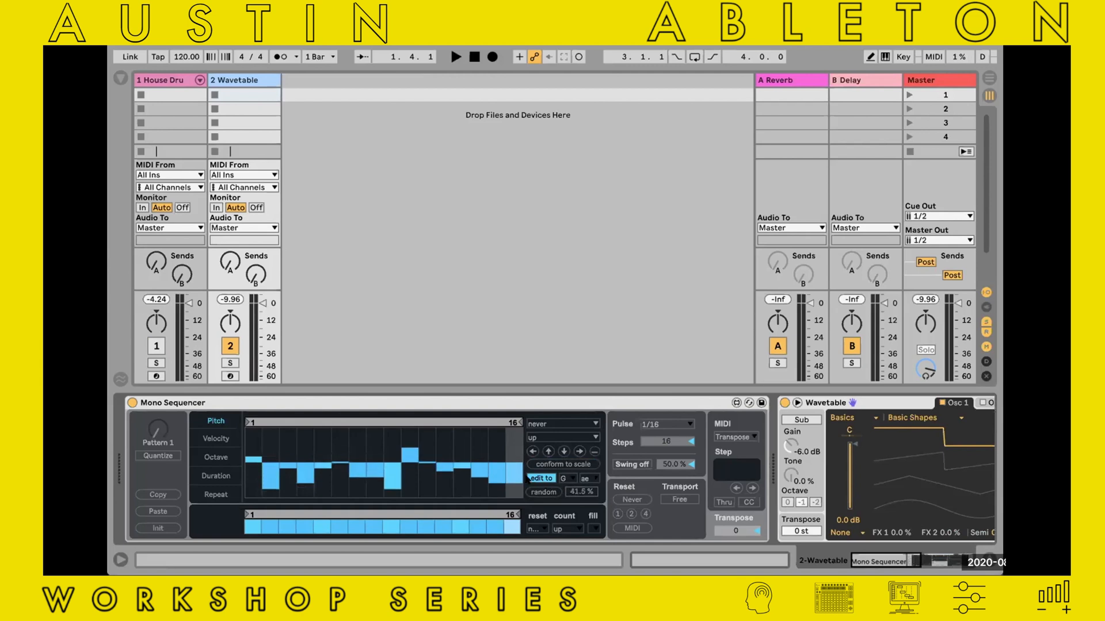
Step: Shorten the Pitch lane's loop to 7 steps, audition it, and switch off sequencer steps 3, 8 and 13
{"action": "mouse_move", "coordinate": [517, 423]}
{"action": "left_mouse_down"}
{"action": "mouse_move", "coordinate": [293, 422]}
{"action": "mouse_move", "coordinate": [360, 421]}
{"action": "left_mouse_up"}
{"action": "key", "text": "space"}
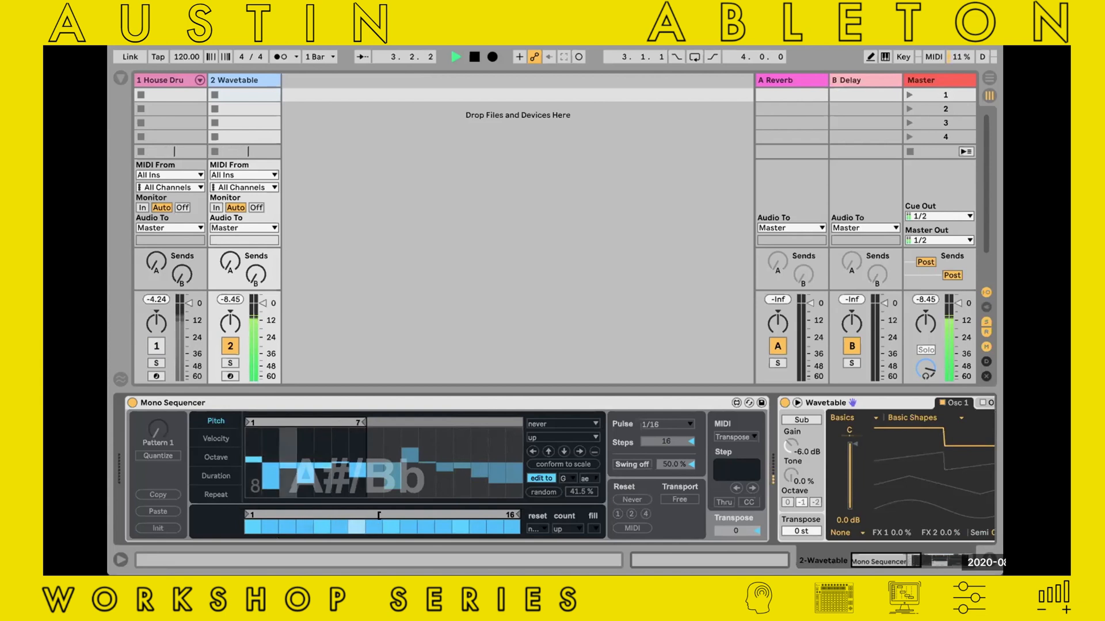
{"action": "key", "text": "space"}
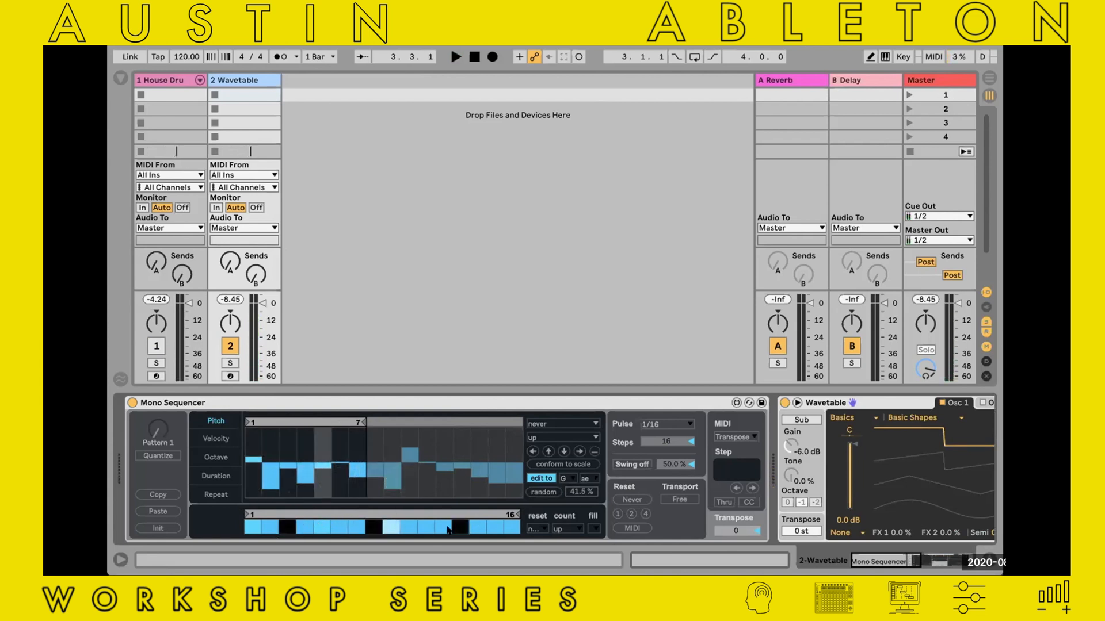
Step: Restart the pattern several times to compare its starting point, and set Mono Sequencer's Transport mode to Sync
{"action": "key", "text": "space"}
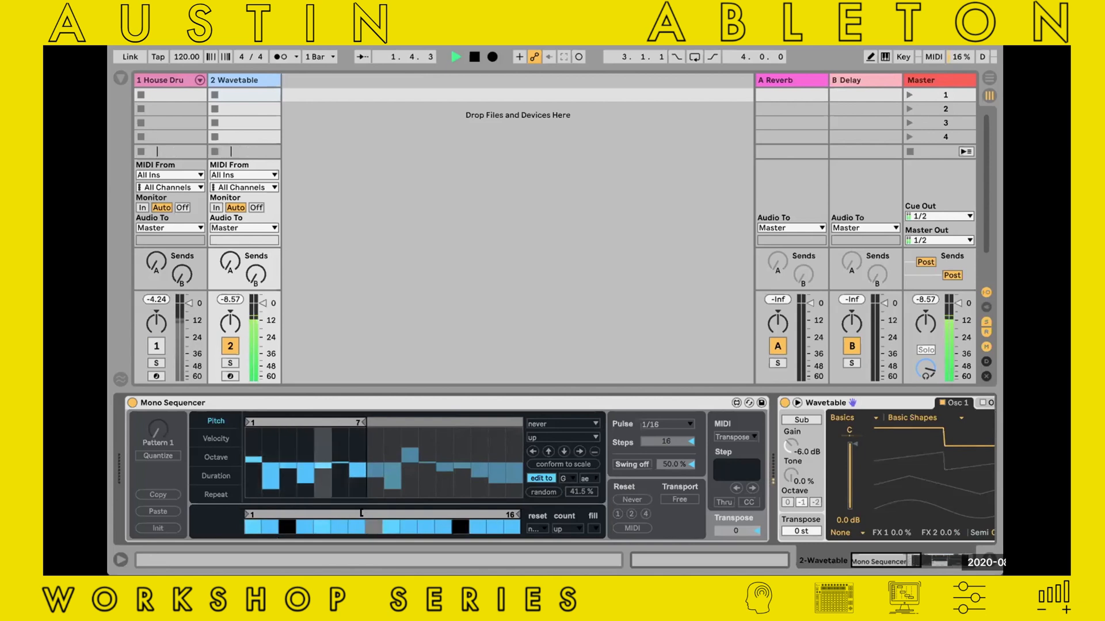
{"action": "key", "text": "space"}
{"action": "key", "text": "space"}
{"action": "key", "text": "space"}
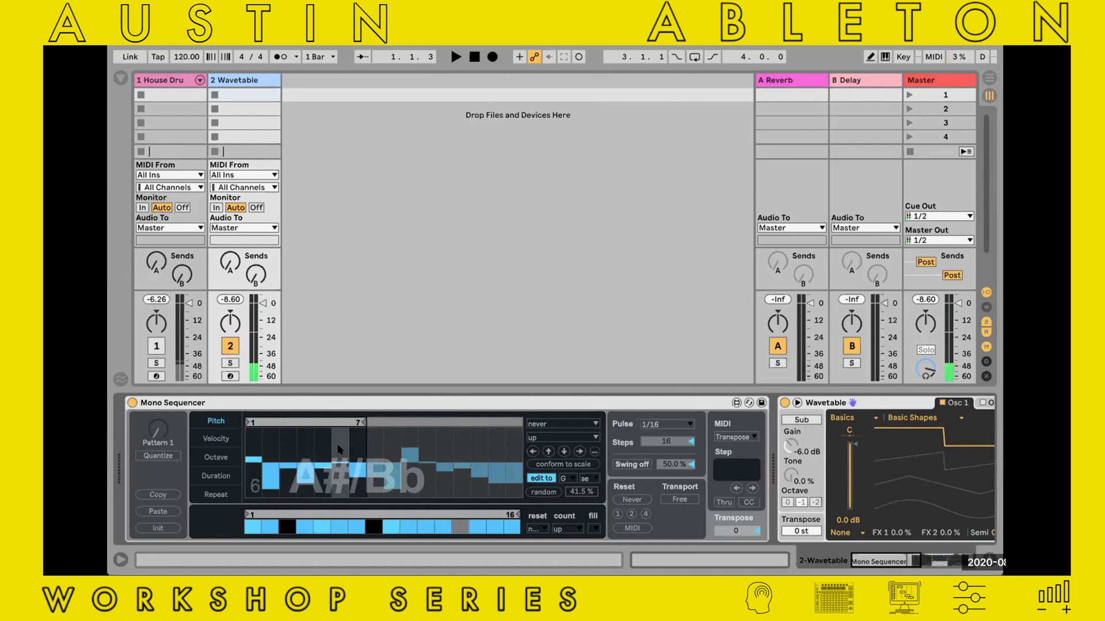
{"action": "key", "text": "space"}
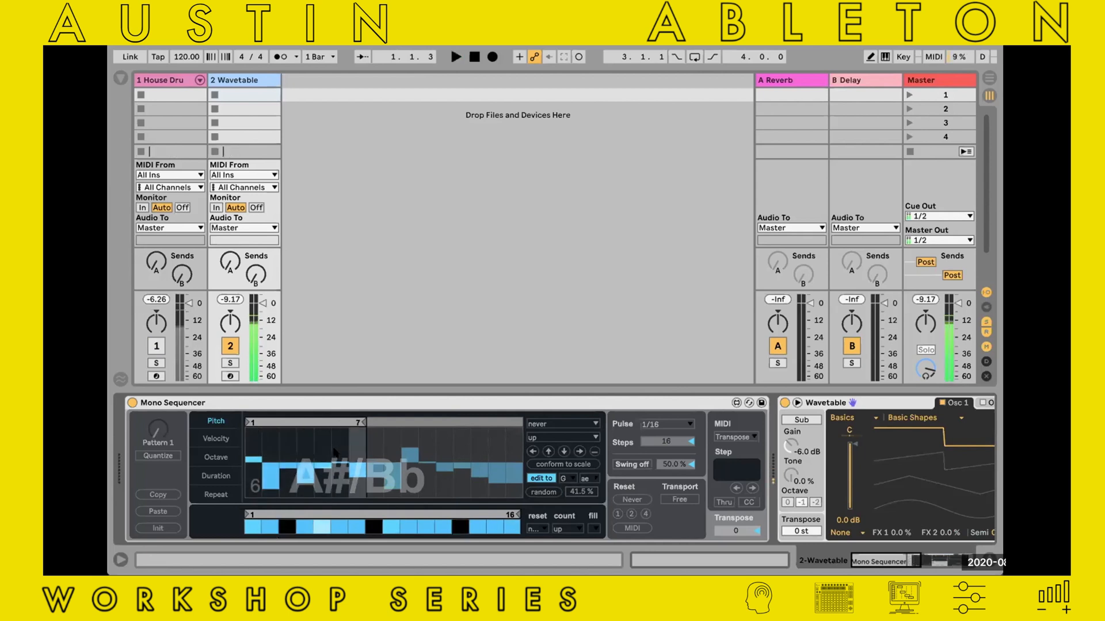
{"action": "key", "text": "space"}
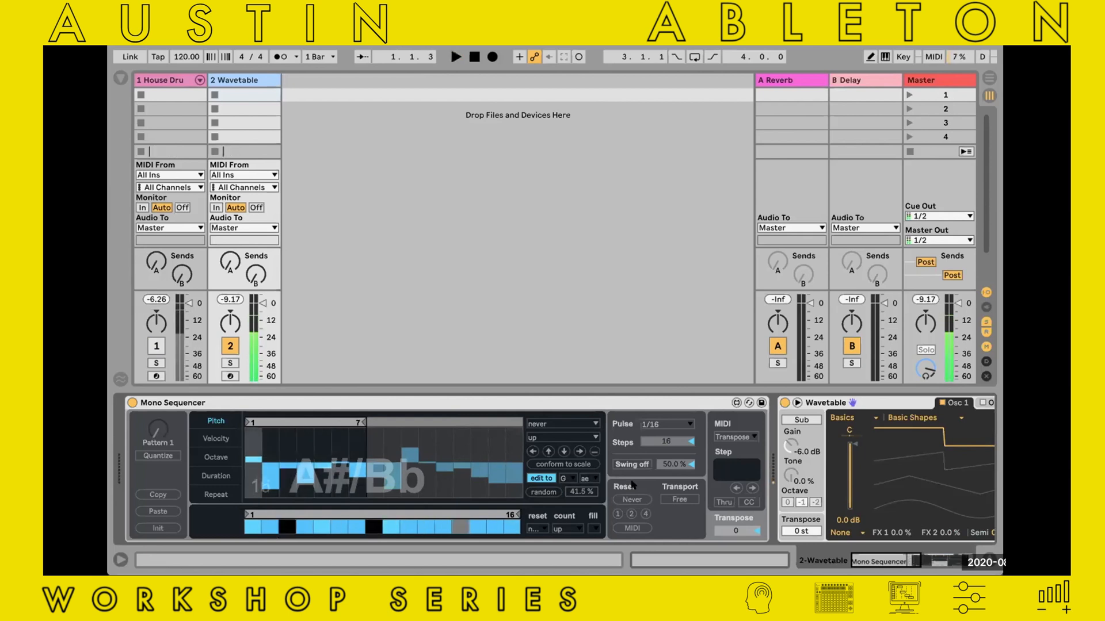
{"action": "left_click", "coordinate": [676, 499]}
{"action": "key", "text": "space"}
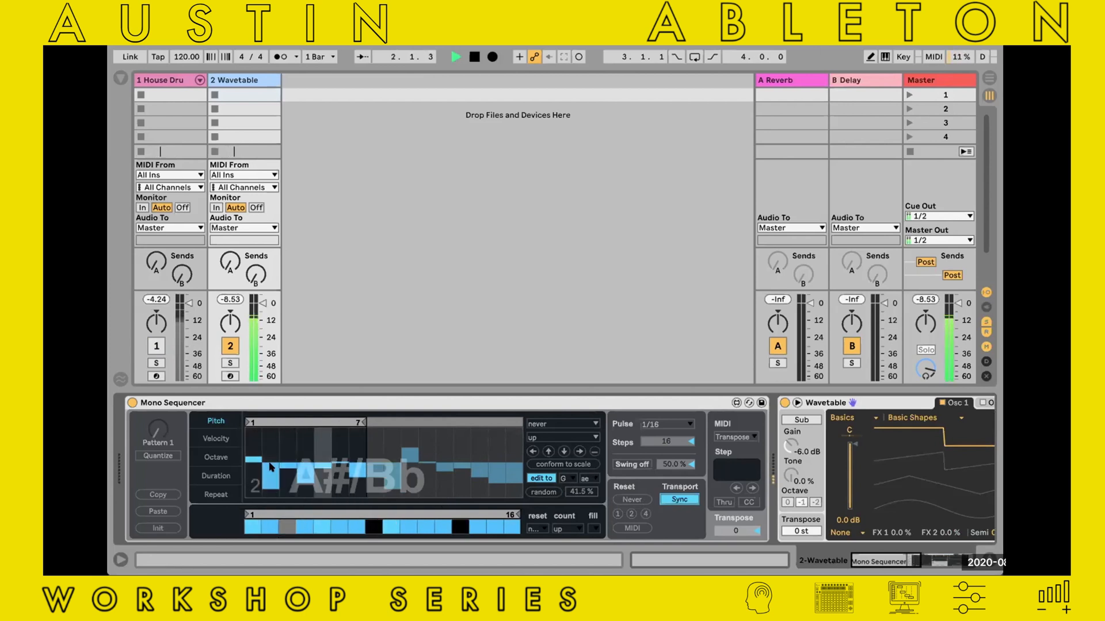
Step: Draw varied velocities across the steps in Mono Sequencer's Velocity lane while auditioning the pattern
{"action": "left_click", "coordinate": [217, 439]}
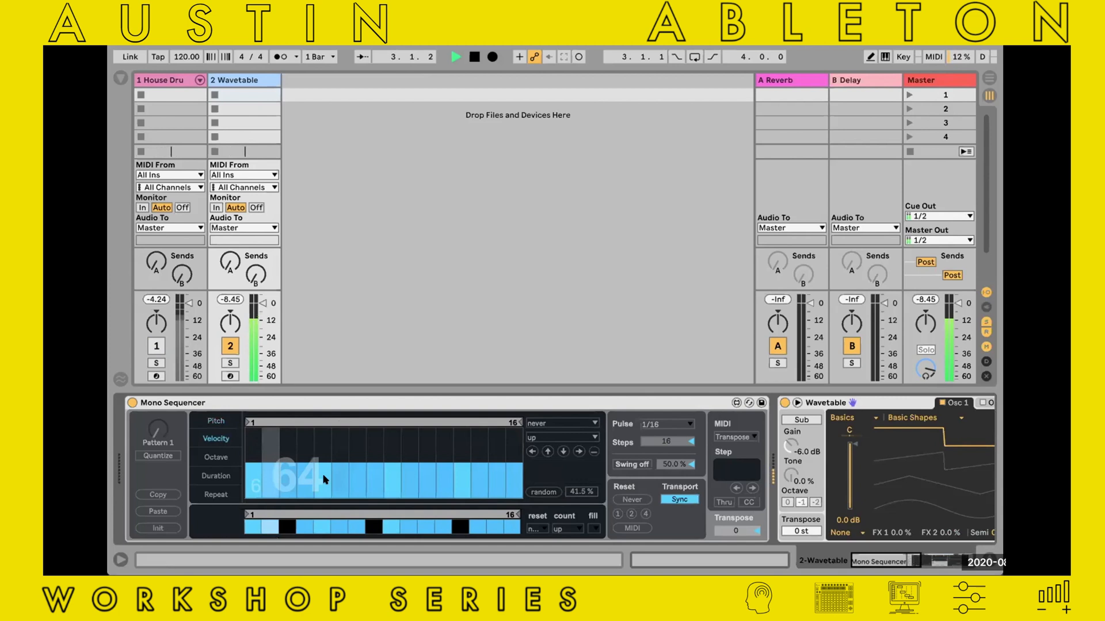
{"action": "left_click_drag", "start_coordinate": [270, 462], "coordinate": [270, 451]}
{"action": "left_click_drag", "start_coordinate": [340, 460], "coordinate": [305, 475]}
{"action": "left_click_drag", "start_coordinate": [393, 462], "coordinate": [393, 447]}
{"action": "left_click_drag", "start_coordinate": [410, 462], "coordinate": [479, 448]}
{"action": "key", "text": "space"}
Step: In Wavetable's MIDI modulation, reset velocity to Amp and set velocity to Filter 1 Freq at 25, and audition it
{"action": "scroll", "coordinate": [751, 471], "scroll_direction": "right", "scroll_amount": 5}
{"action": "scroll", "coordinate": [752, 471], "scroll_direction": "right", "scroll_amount": 5}
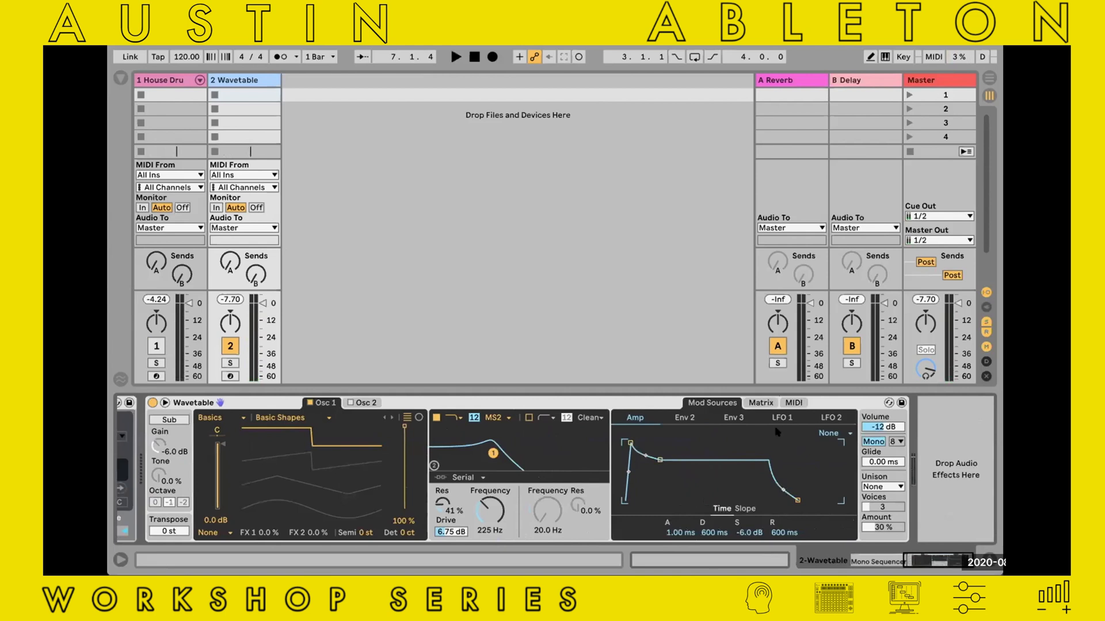
{"action": "left_click", "coordinate": [793, 404]}
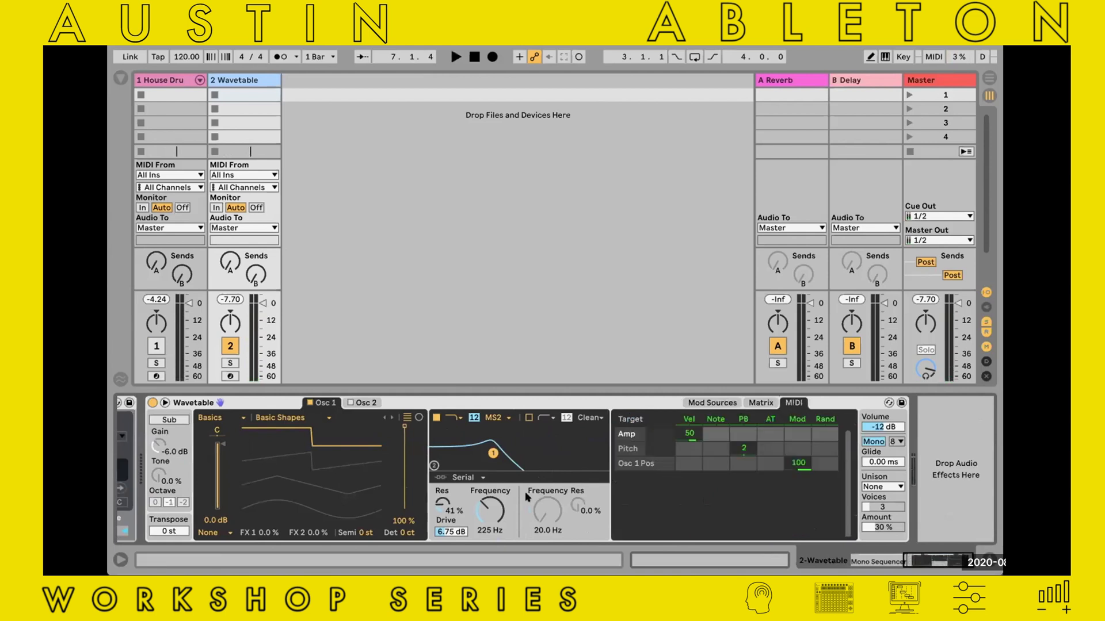
{"action": "left_click", "coordinate": [490, 505]}
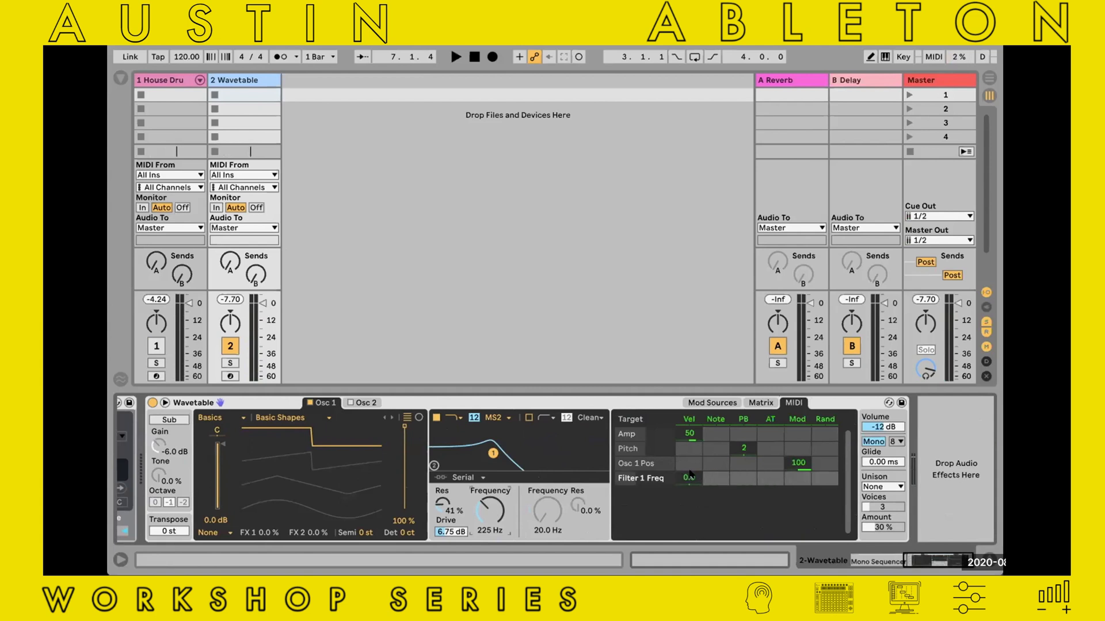
{"action": "double_click", "coordinate": [689, 433]}
{"action": "left_click_drag", "start_coordinate": [691, 478], "coordinate": [691, 464]}
{"action": "key", "text": "space"}
{"action": "scroll", "coordinate": [572, 502], "scroll_direction": "left", "scroll_amount": 5}
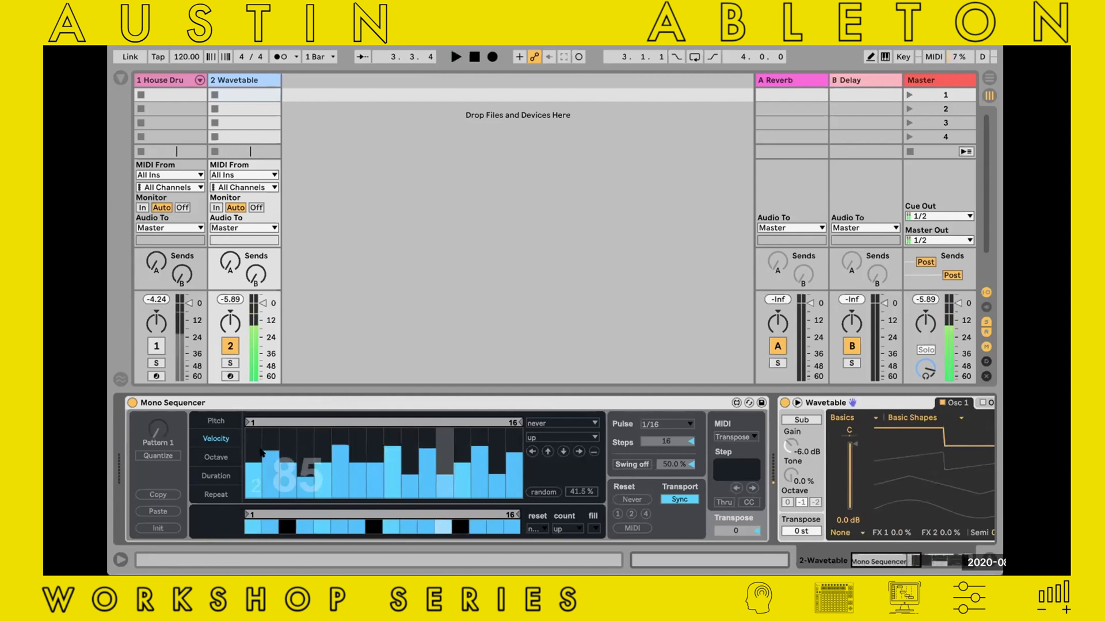
Step: Loop the Octave lane over 2 steps, set step 1 to -1 and step 2 to -2, and audition the result
{"action": "left_click", "coordinate": [225, 458]}
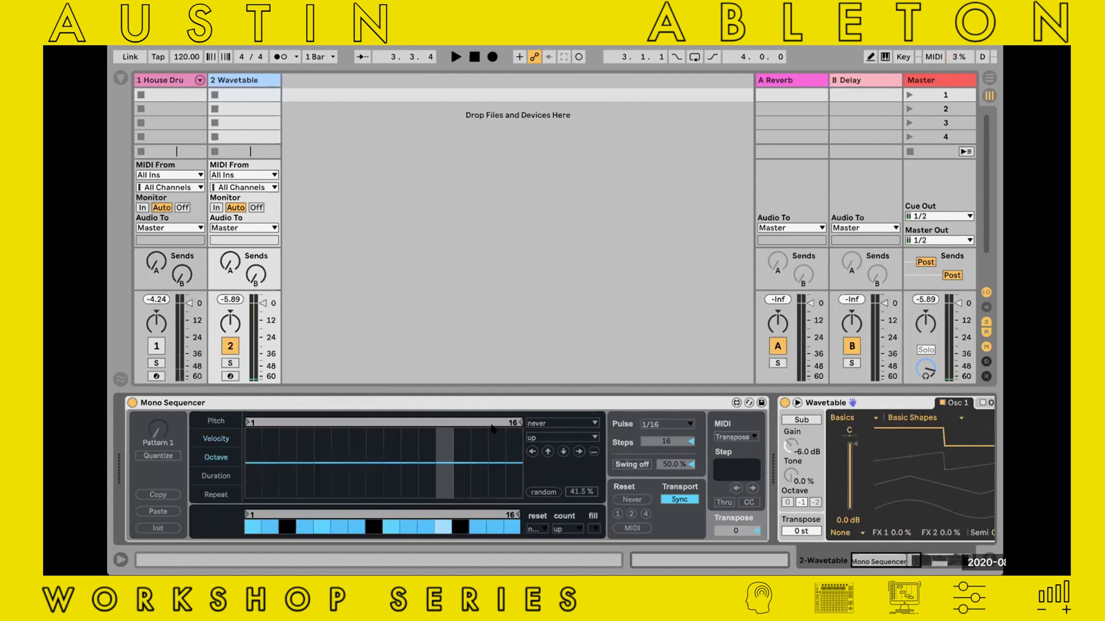
{"action": "left_click_drag", "start_coordinate": [513, 421], "coordinate": [279, 420]}
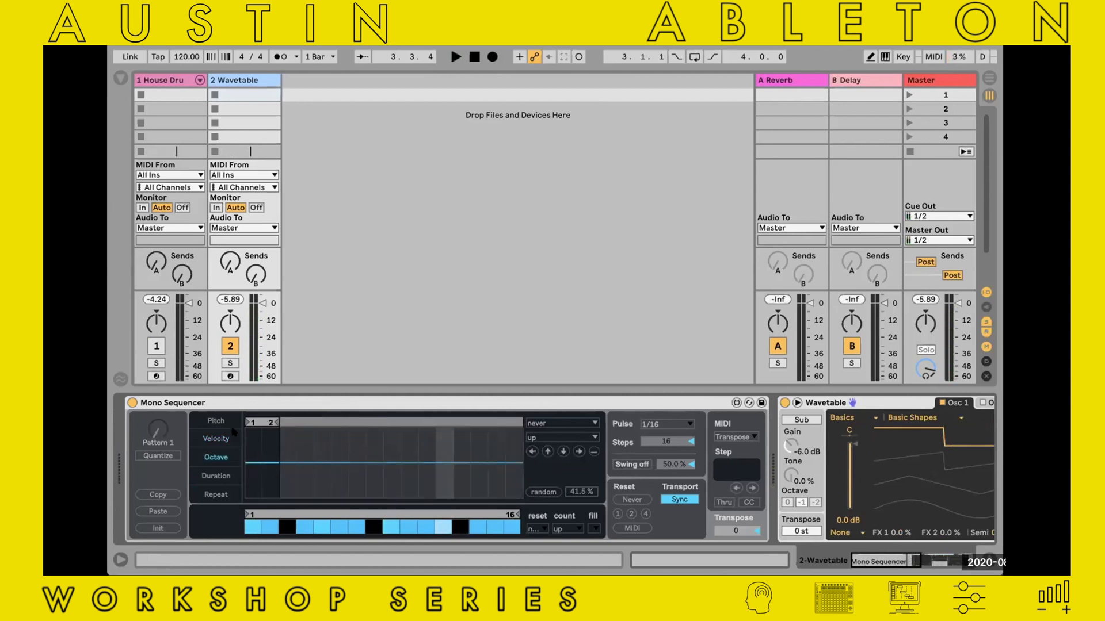
{"action": "left_click", "coordinate": [222, 424]}
{"action": "left_click", "coordinate": [253, 467]}
{"action": "key", "text": "space"}
{"action": "left_click_drag", "start_coordinate": [269, 488], "coordinate": [269, 477]}
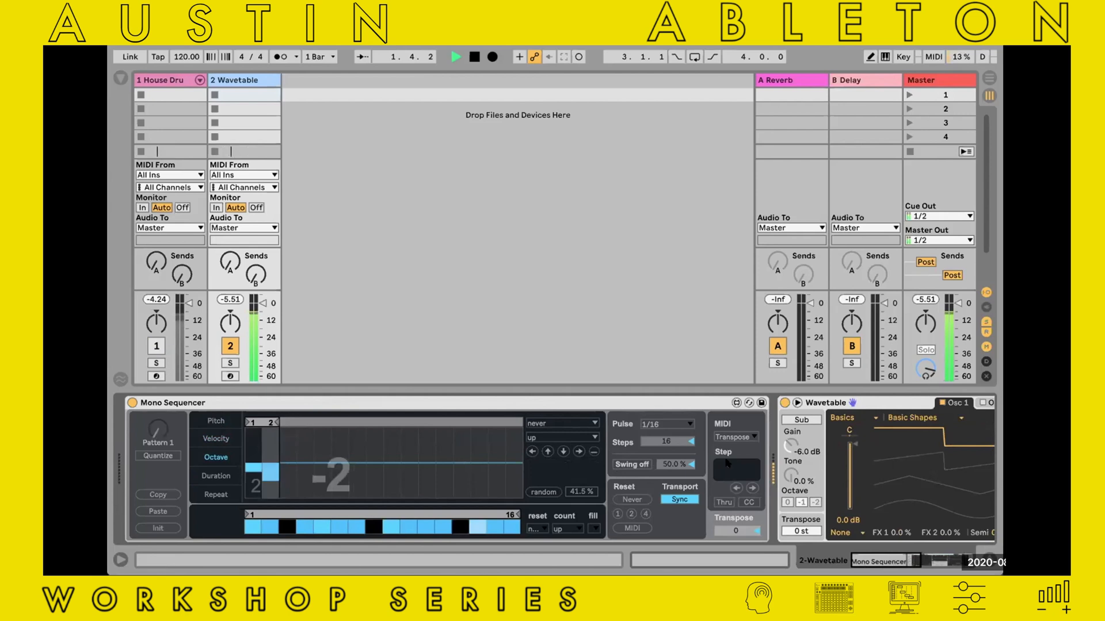
{"action": "scroll", "coordinate": [751, 472], "scroll_direction": "right", "scroll_amount": 10}
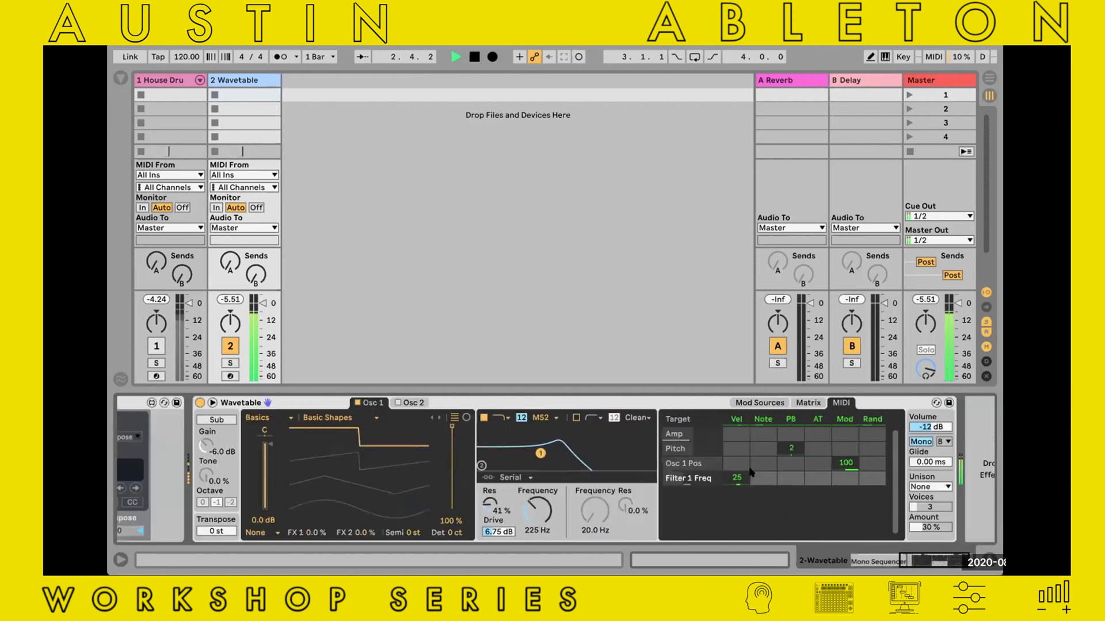
{"action": "scroll", "coordinate": [864, 470], "scroll_direction": "left", "scroll_amount": 10}
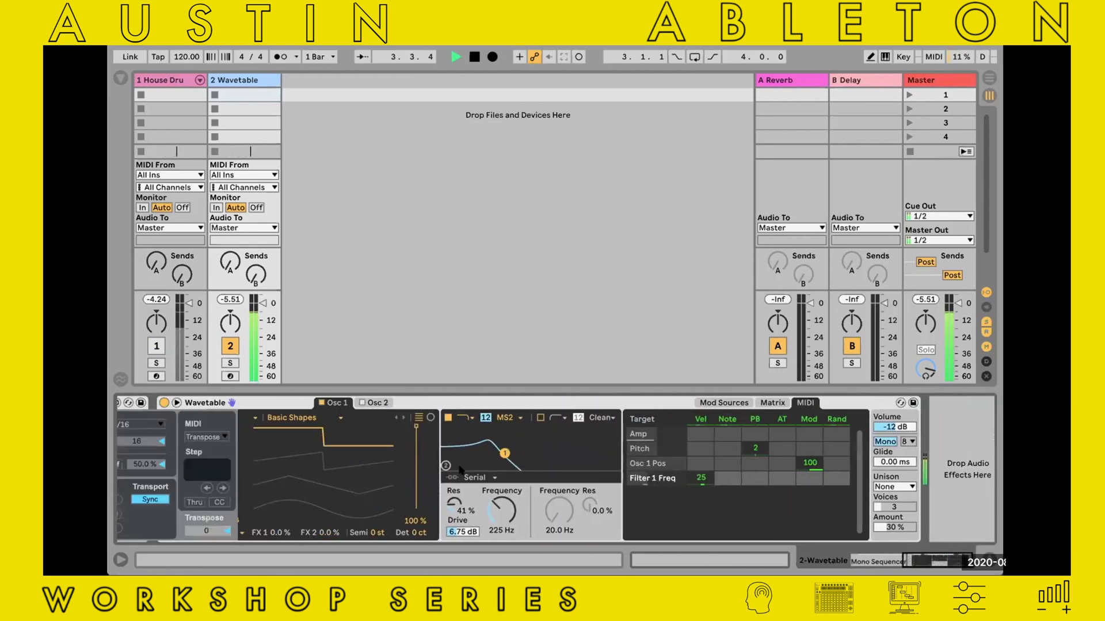
{"action": "key", "text": "space"}
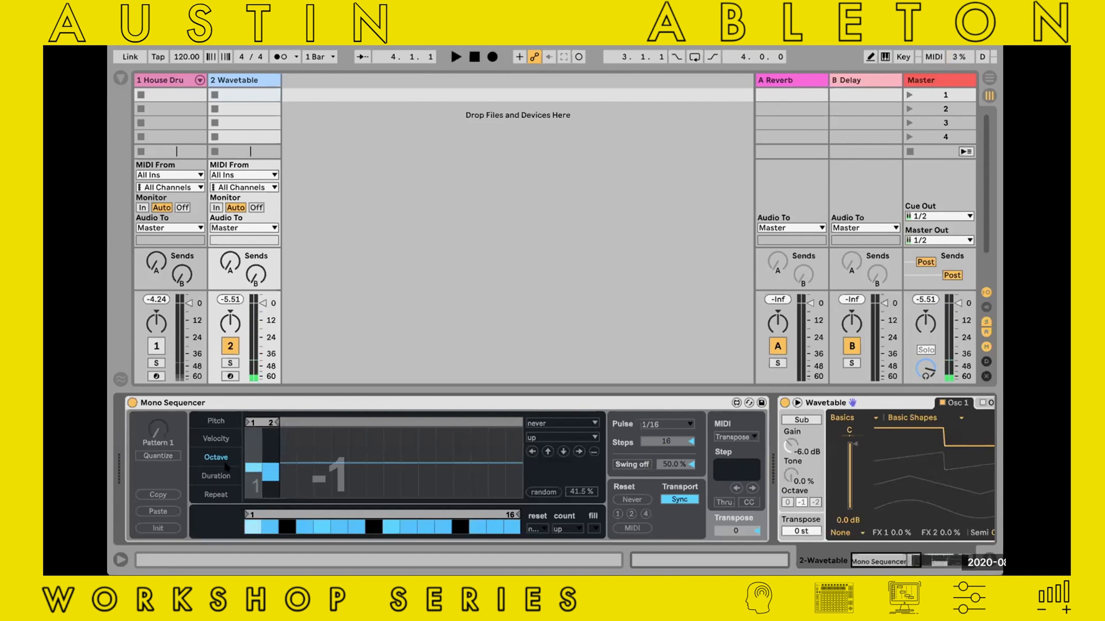
Step: Lengthen step 6 to 146 in the Duration lane and set Wavetable's Glide to 211 ms, auditioning the slide
{"action": "left_click", "coordinate": [222, 473]}
{"action": "mouse_move", "coordinate": [271, 471]}
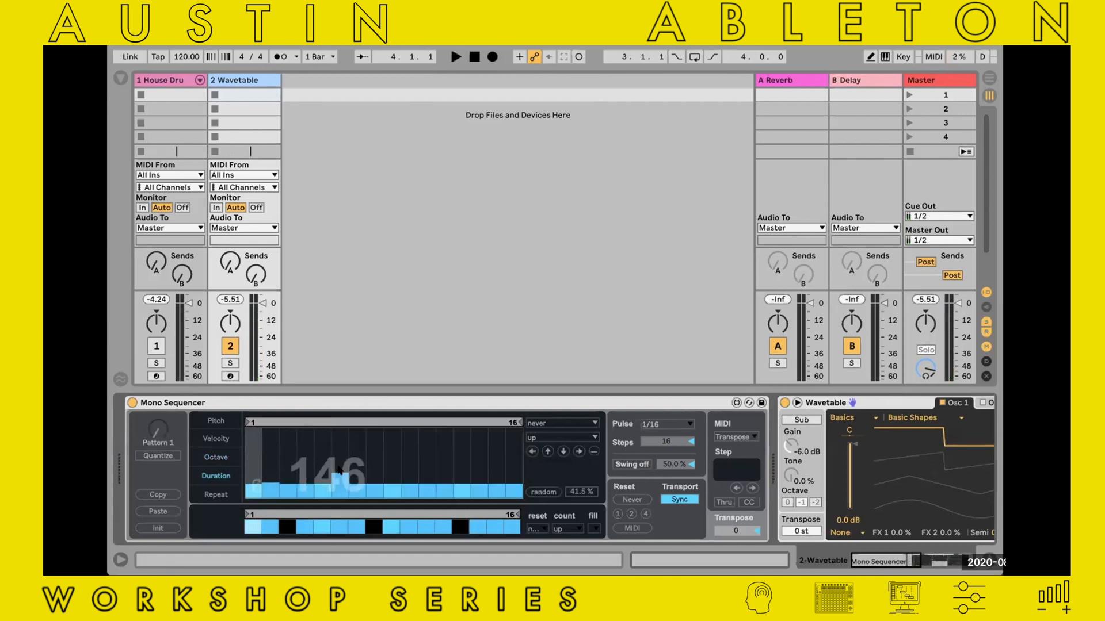
{"action": "scroll", "coordinate": [351, 469], "scroll_direction": "right", "scroll_amount": 10}
{"action": "left_click_drag", "start_coordinate": [939, 462], "coordinate": [938, 443]}
{"action": "key", "text": "space"}
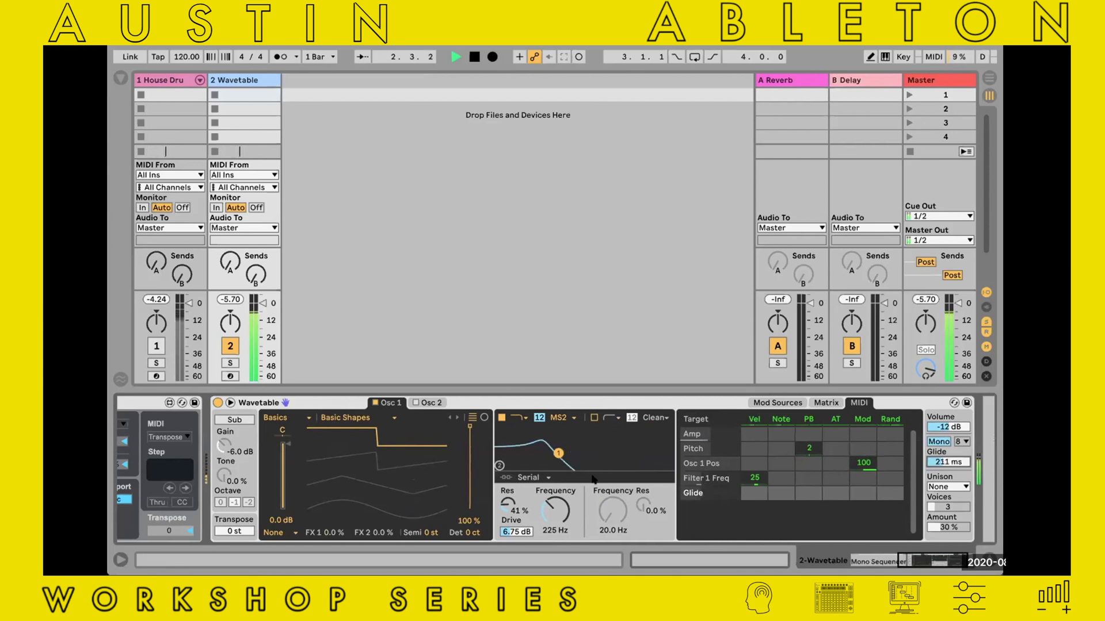
Step: Raise step 11 to 209 in Mono Sequencer's Duration lane and audition the pattern
{"action": "scroll", "coordinate": [412, 475], "scroll_direction": "left", "scroll_amount": 10}
{"action": "key", "text": "space"}
{"action": "left_click", "coordinate": [428, 461]}
{"action": "key", "text": "space"}
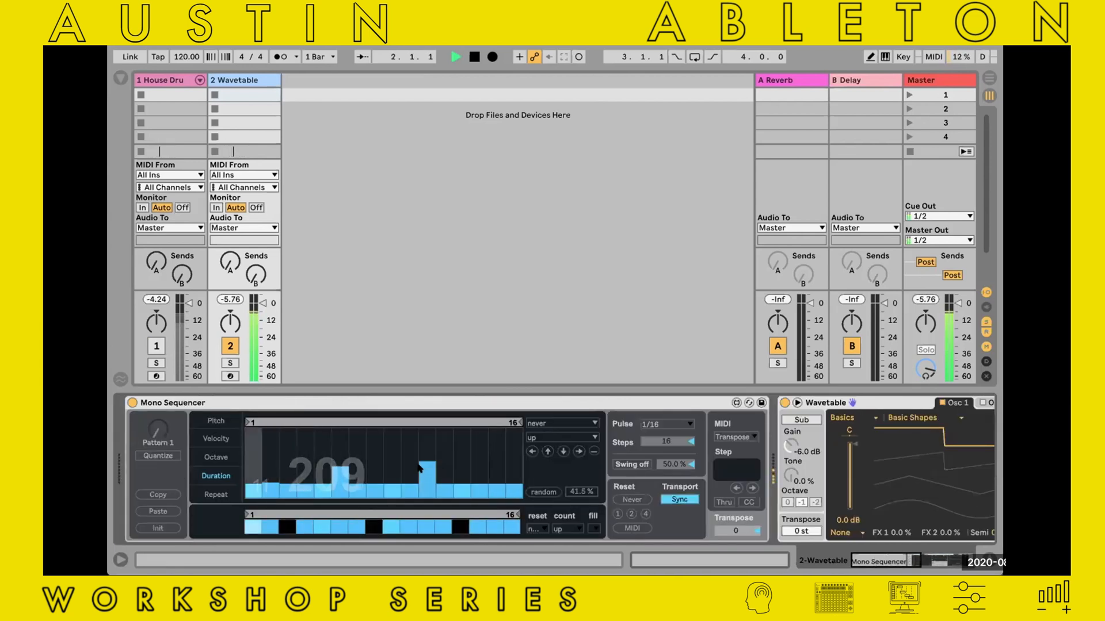
Step: Try a repeat on step 9 in the Repeat lane, audition it, and clear it
{"action": "left_click", "coordinate": [213, 494]}
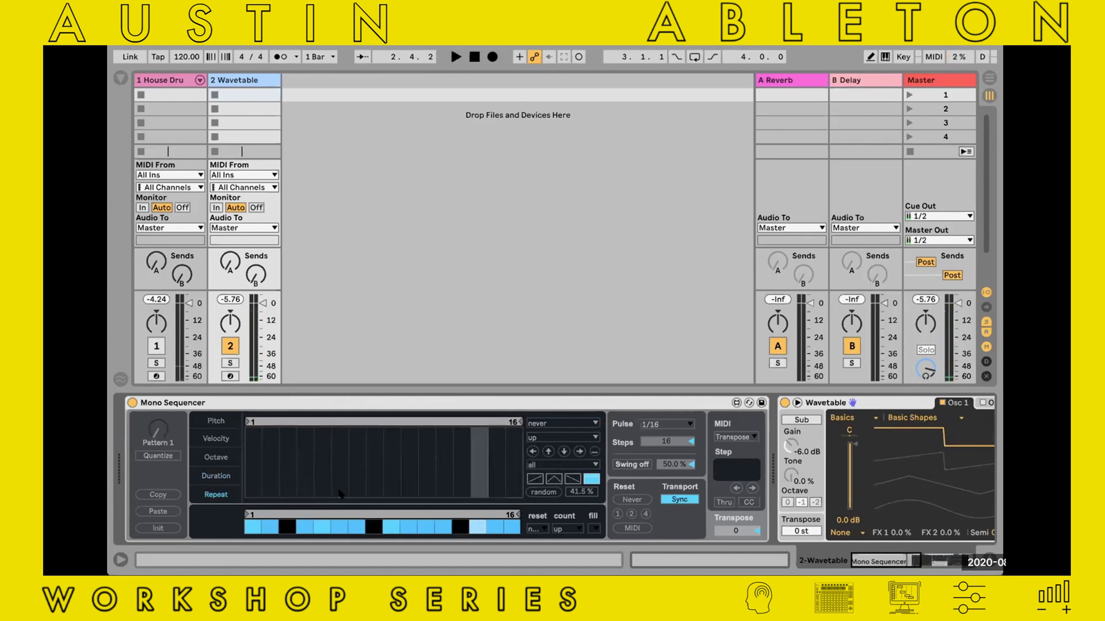
{"action": "mouse_move", "coordinate": [340, 491]}
{"action": "left_mouse_down"}
{"action": "mouse_move", "coordinate": [356, 502]}
{"action": "mouse_move", "coordinate": [390, 495]}
{"action": "left_mouse_up"}
{"action": "key", "text": "space"}
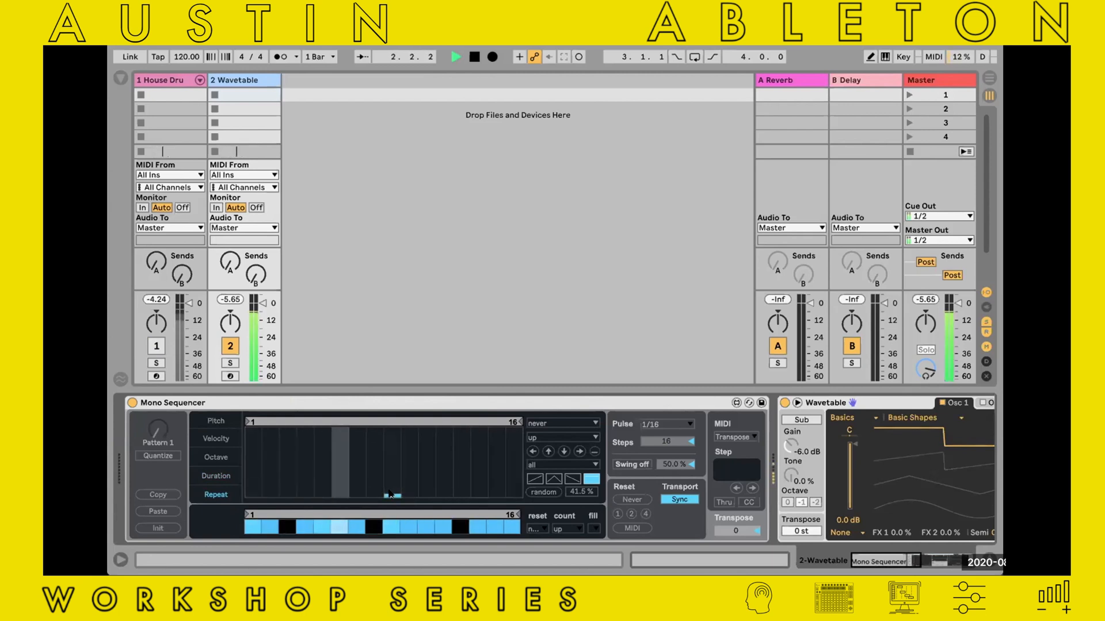
{"action": "key", "text": "space"}
{"action": "left_click_drag", "start_coordinate": [389, 493], "coordinate": [213, 467]}
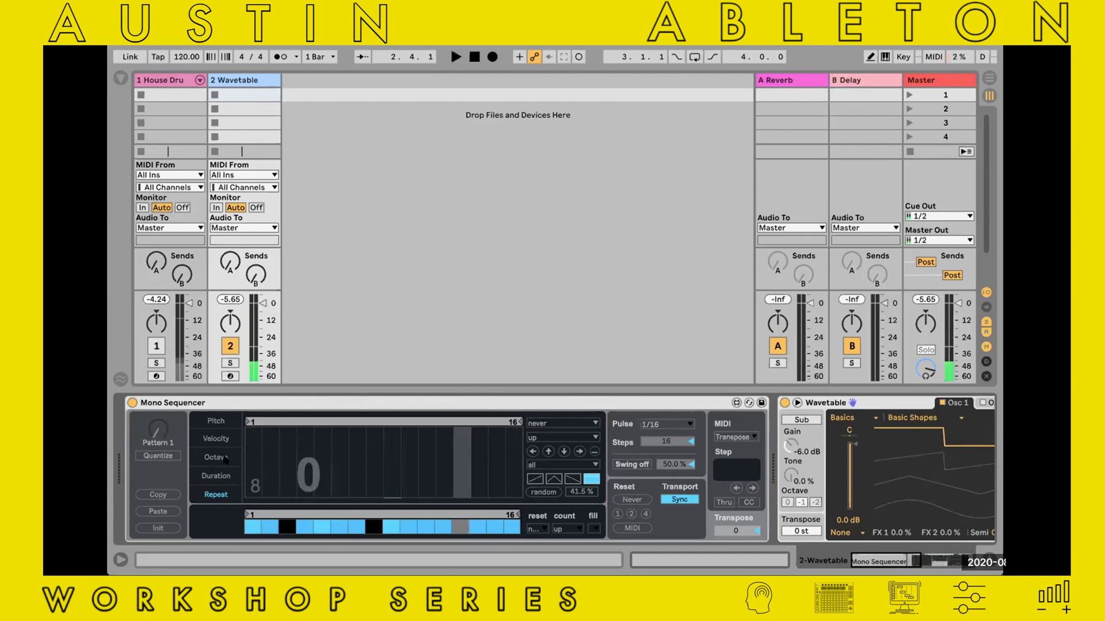
Step: Return to the Pitch lane and randomize the pitches again during playback
{"action": "left_click", "coordinate": [215, 420]}
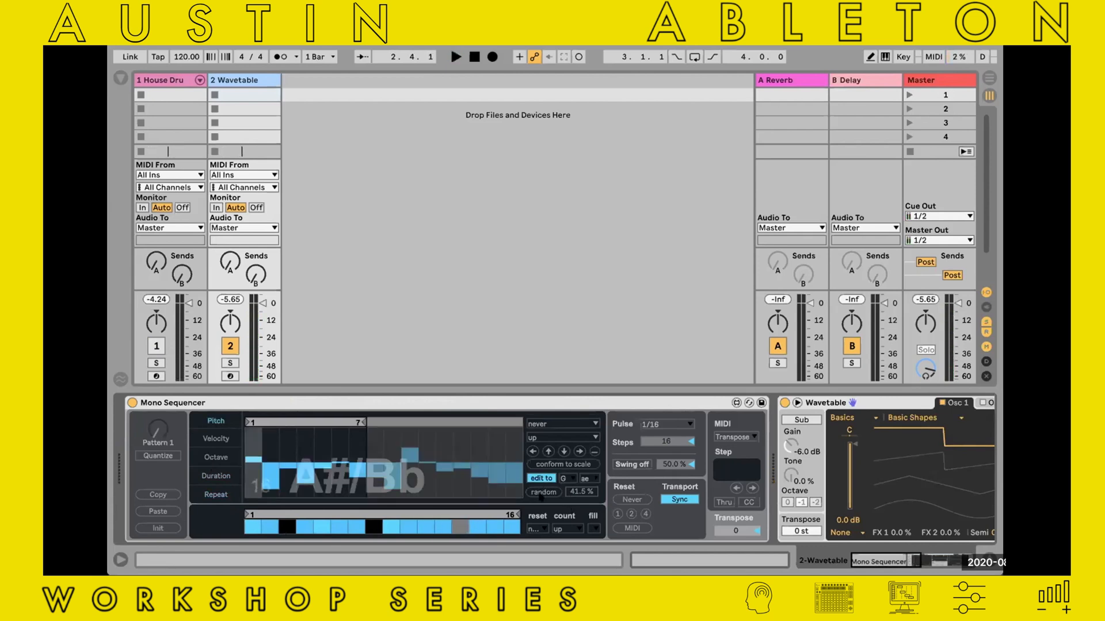
{"action": "key", "text": "space"}
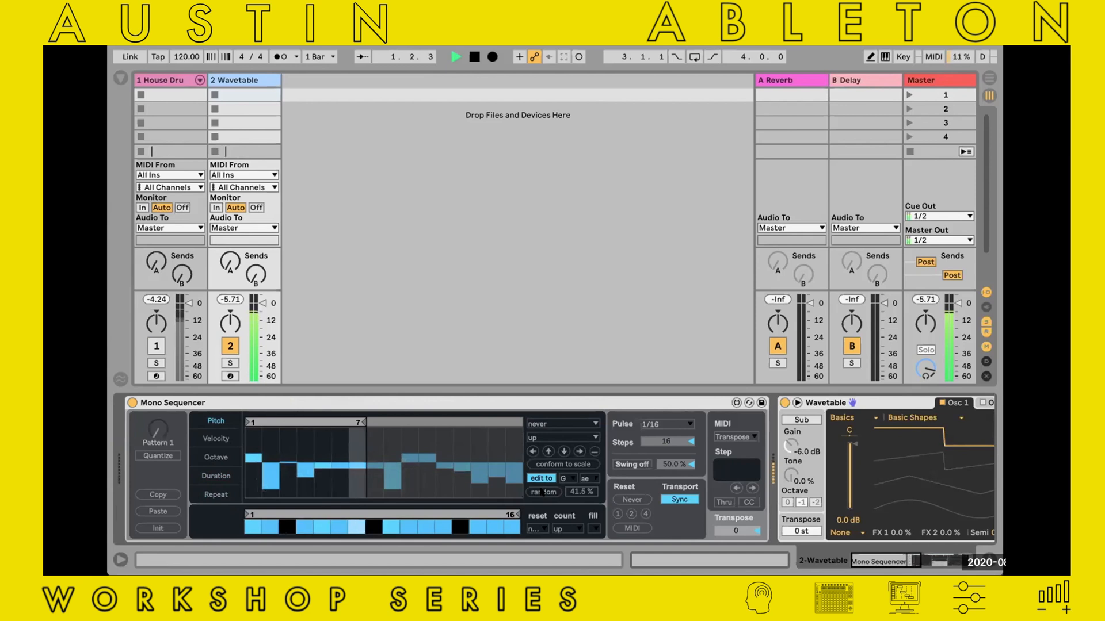
{"action": "left_click", "coordinate": [541, 492]}
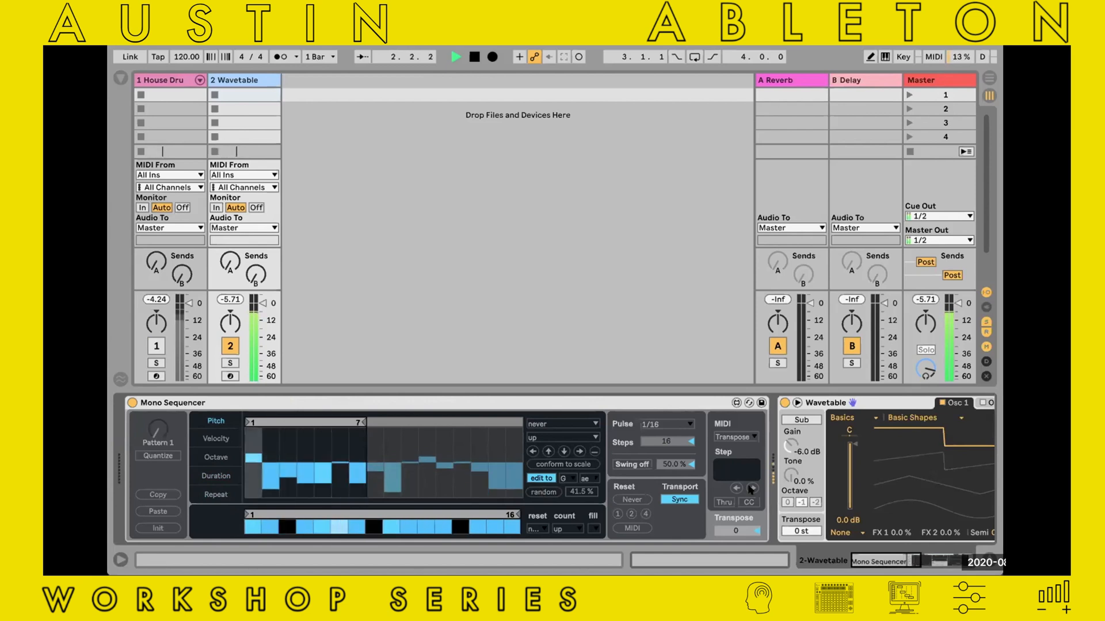
Step: Set Wavetable's velocity modulation of Osc 1 Pos to -81 and audition it
{"action": "scroll", "coordinate": [837, 490], "scroll_direction": "right", "scroll_amount": 2}
{"action": "scroll", "coordinate": [644, 470], "scroll_direction": "right", "scroll_amount": 10}
{"action": "key", "text": "space"}
{"action": "scroll", "coordinate": [826, 464], "scroll_direction": "left", "scroll_amount": 9}
{"action": "scroll", "coordinate": [826, 464], "scroll_direction": "right", "scroll_amount": 5}
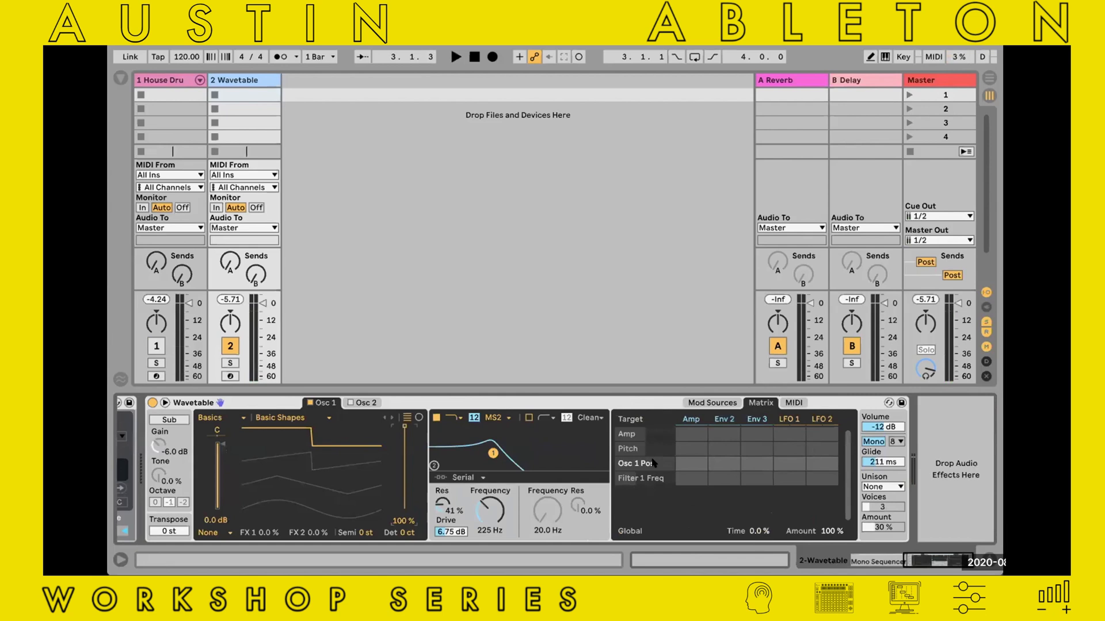
{"action": "left_click", "coordinate": [793, 403]}
{"action": "left_click_drag", "start_coordinate": [692, 465], "coordinate": [692, 495]}
{"action": "key", "text": "space"}
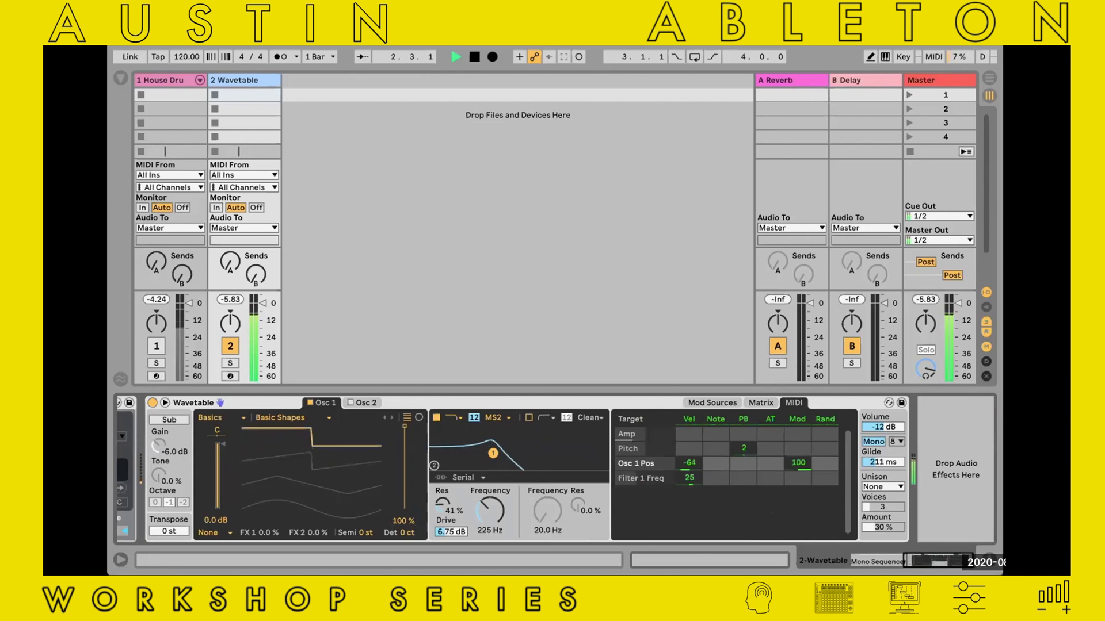
{"action": "key", "text": "space"}
Step: Give Wavetable the Random unison mode with 7 voices and a 20% amount, and audition the thicker sound
{"action": "left_click", "coordinate": [897, 488]}
{"action": "left_click", "coordinate": [899, 477]}
{"action": "left_click_drag", "start_coordinate": [877, 507], "coordinate": [877, 489]}
{"action": "left_click_drag", "start_coordinate": [874, 528], "coordinate": [874, 534]}
{"action": "key", "text": "space"}
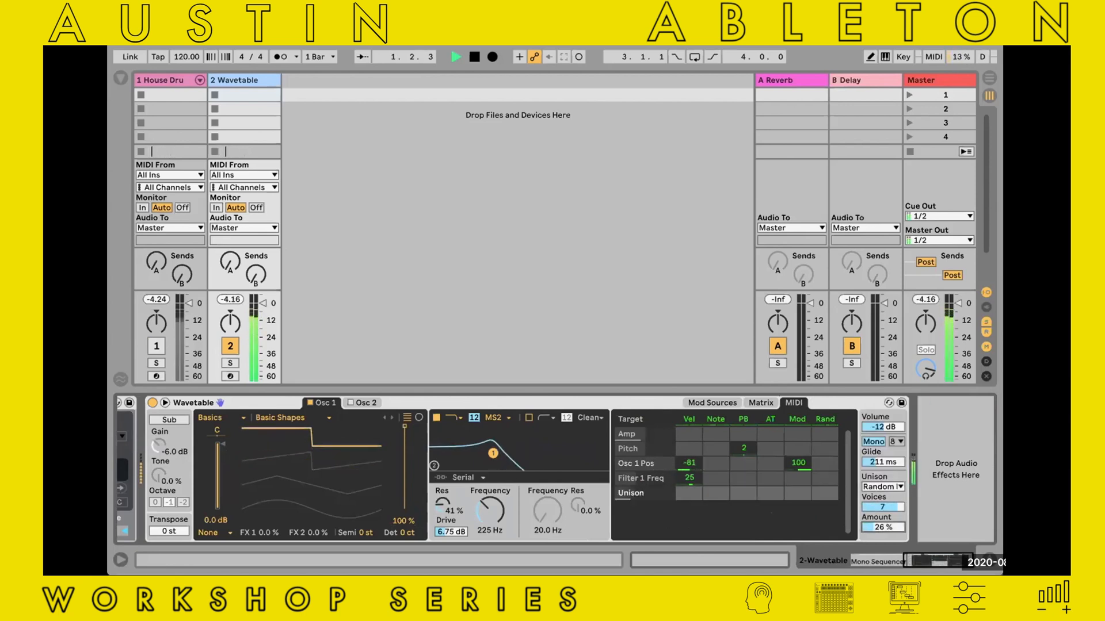
{"action": "scroll", "coordinate": [521, 477], "scroll_direction": "left", "scroll_amount": 10}
{"action": "scroll", "coordinate": [521, 477], "scroll_direction": "right", "scroll_amount": 10}
Step: Stop playback, show the browser's Max for Live category and search it for "con"
{"action": "left_click", "coordinate": [120, 78]}
{"action": "scroll", "coordinate": [162, 268], "scroll_direction": "down", "scroll_amount": 3}
{"action": "key", "text": "space"}
{"action": "left_click", "coordinate": [162, 268]}
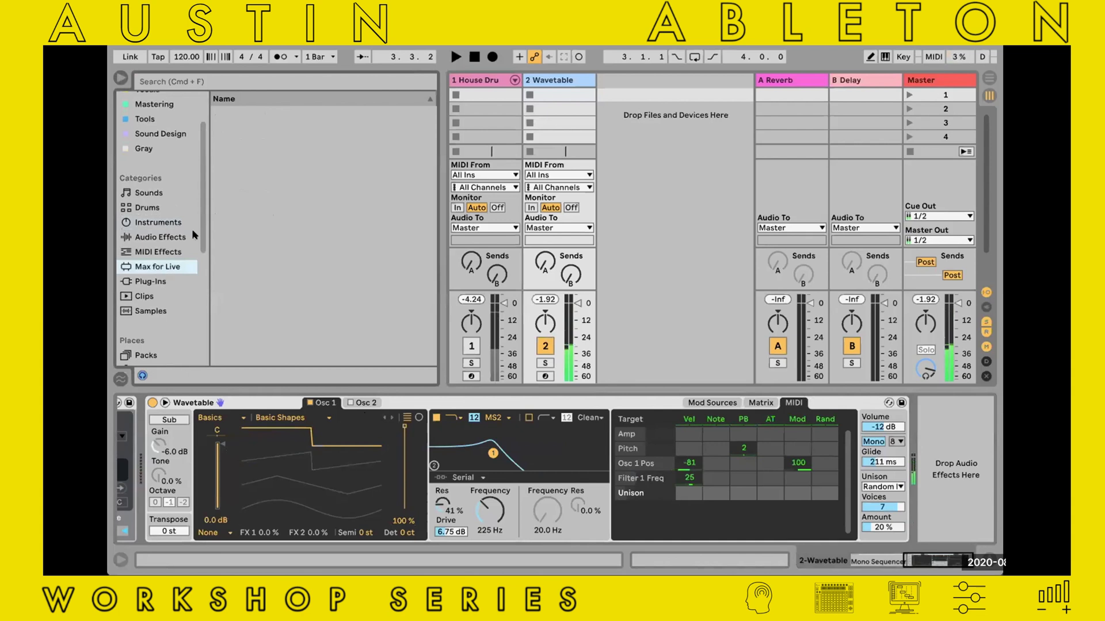
{"action": "left_click", "coordinate": [205, 83]}
{"action": "type", "text": "con"}
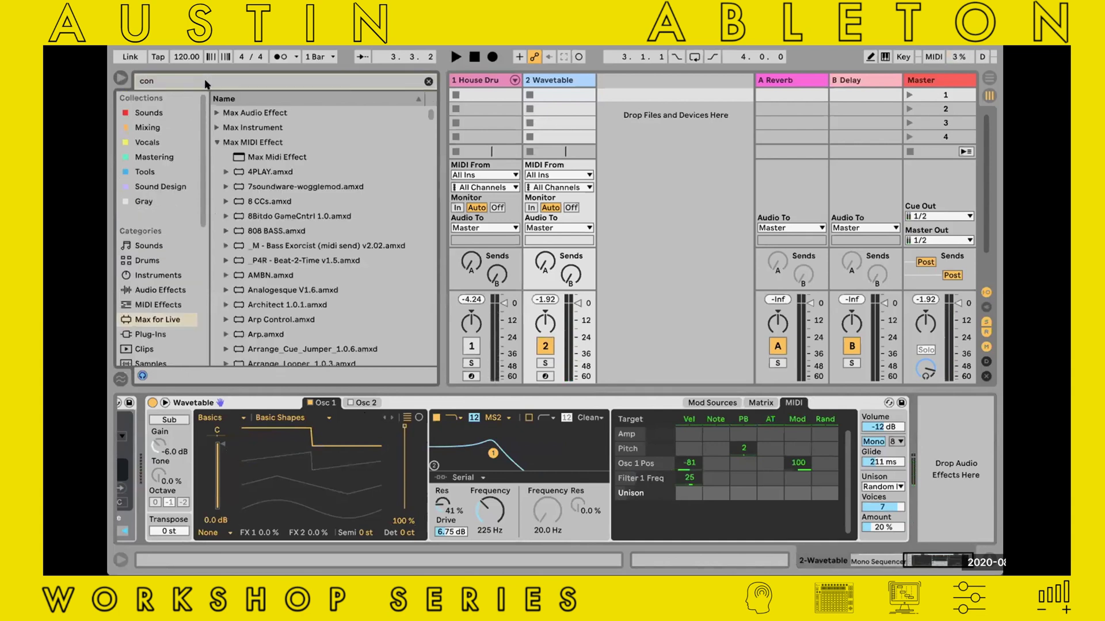
Step: Find Convolution Reverb Pro among the Max Audio Effects and load it after Wavetable
{"action": "key", "text": "Down"}
{"action": "key", "text": "Down"}
{"action": "key", "text": "Down"}
{"action": "key", "text": "Down"}
{"action": "key", "text": "Down"}
{"action": "key", "text": "Down"}
{"action": "key", "text": "Down"}
{"action": "key", "text": "Down"}
{"action": "key", "text": "Up"}
{"action": "key", "text": "Up"}
{"action": "key", "text": "Up"}
{"action": "key", "text": "Up"}
{"action": "key", "text": "Up"}
{"action": "key", "text": "Up"}
{"action": "key", "text": "Up"}
{"action": "key", "text": "Right"}
{"action": "key", "text": "Down"}
{"action": "key", "text": "Down"}
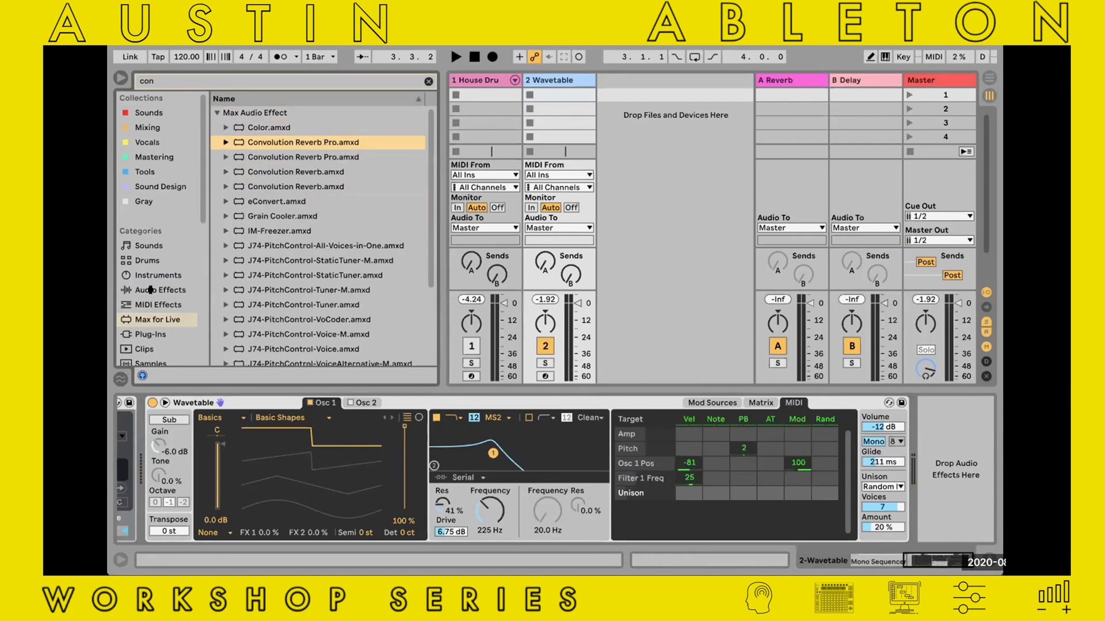
{"action": "key", "text": "Return"}
{"action": "scroll", "coordinate": [137, 296], "scroll_direction": "down", "scroll_amount": 3}
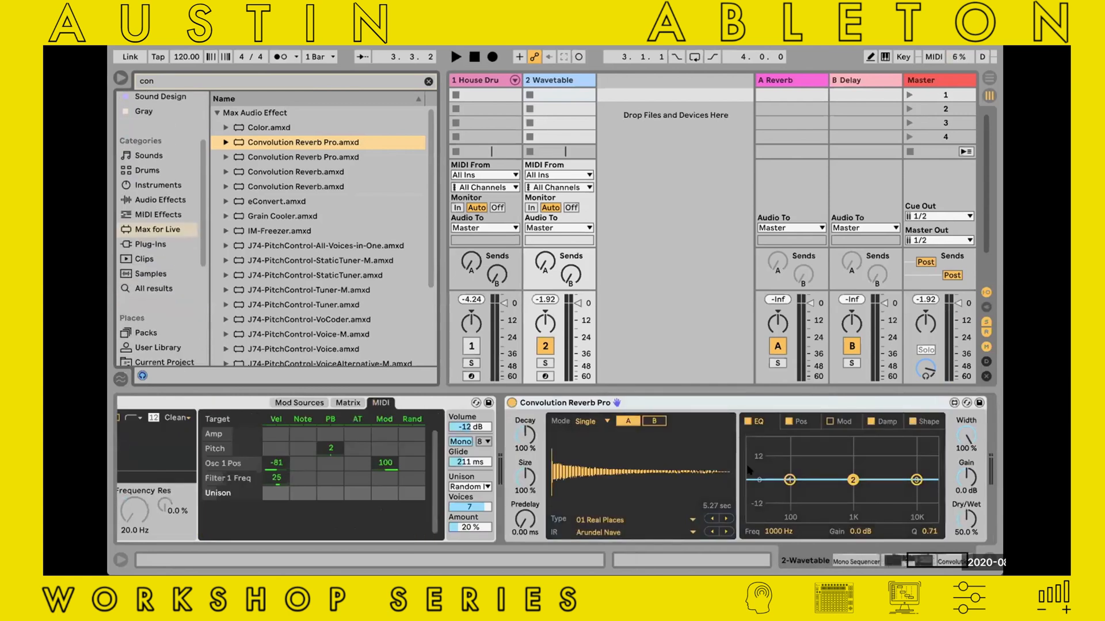
Step: Set Convolution Reverb Pro's Dry/Wet to 100% and its Shape length to 1.00%
{"action": "left_click_drag", "start_coordinate": [969, 519], "coordinate": [886, 509]}
{"action": "left_click", "coordinate": [922, 423]}
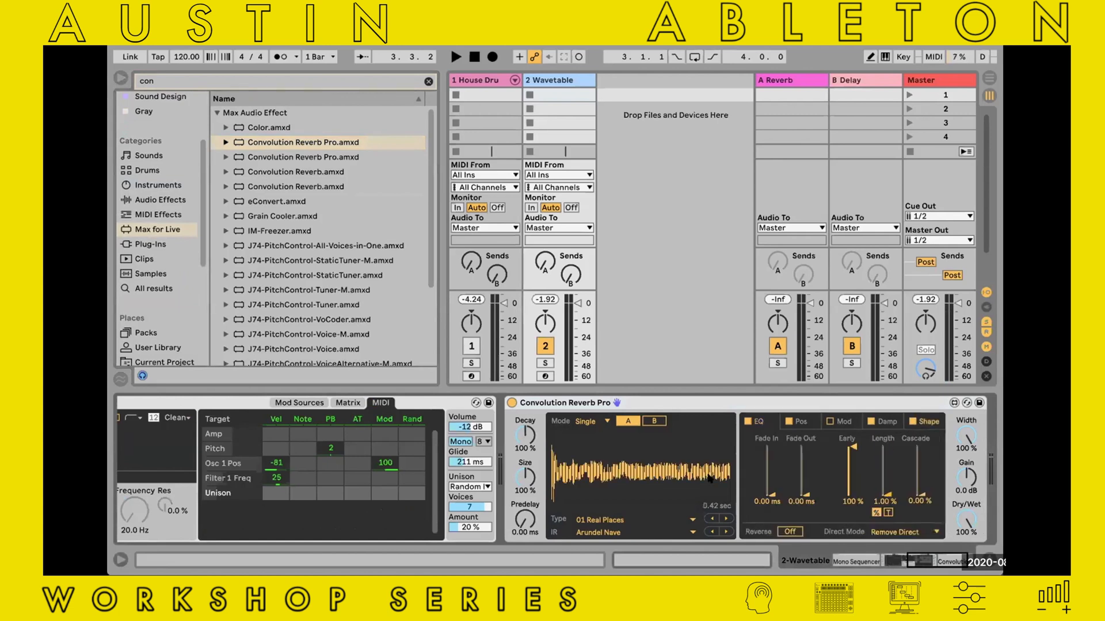